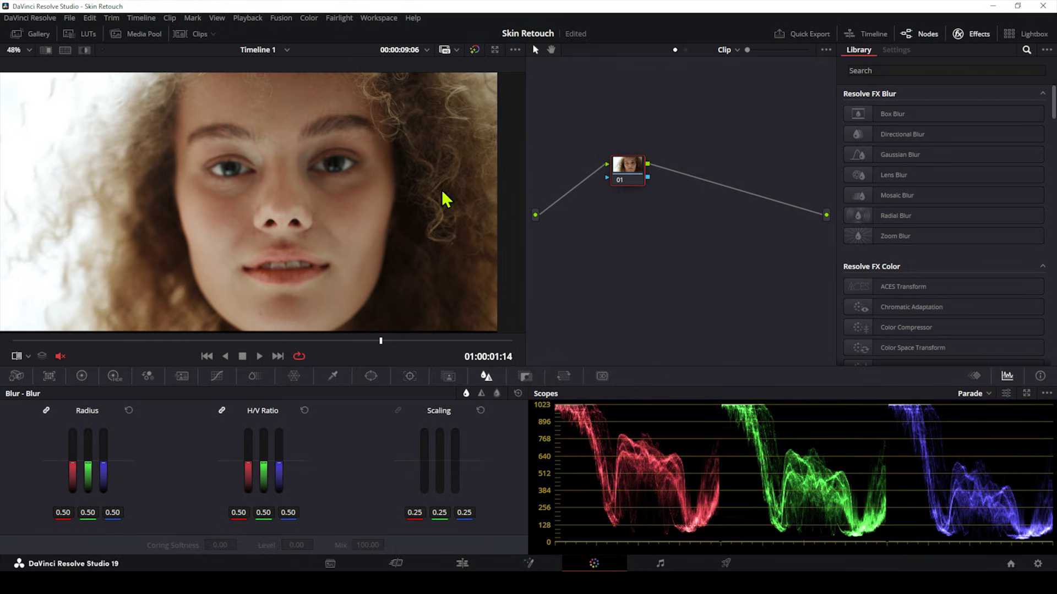
Step: Find the Face Refinement effect in the effects library and apply it to node 01
drag(622, 171, 616, 180)
click(868, 70)
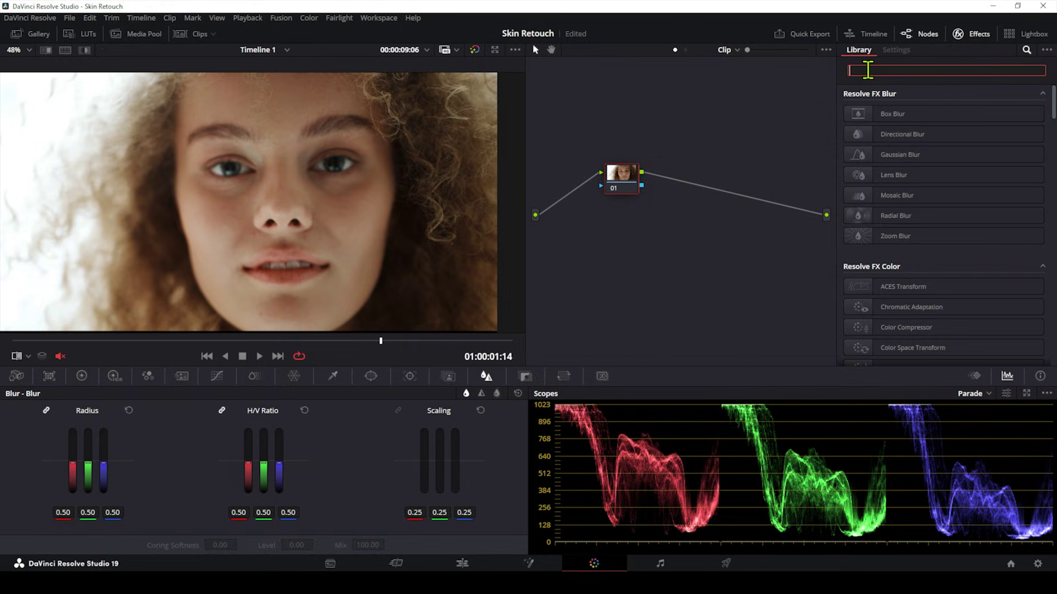
text(face)
drag(929, 113, 626, 168)
Step: Label the node carrying the Face Refinement effect "Skin"
right_click(626, 166)
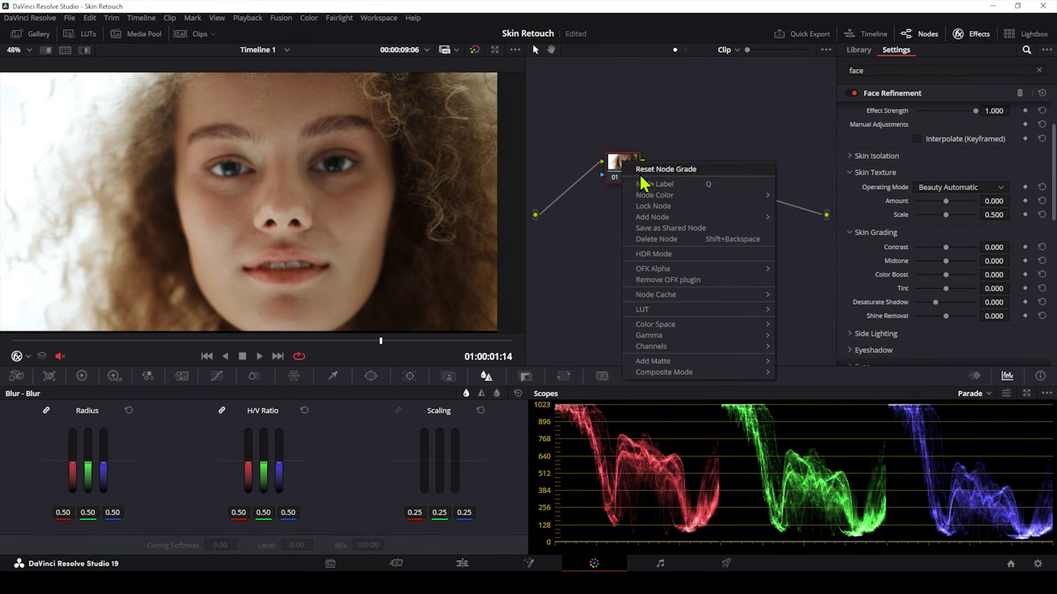
click(693, 185)
text(Skin)
key(Return)
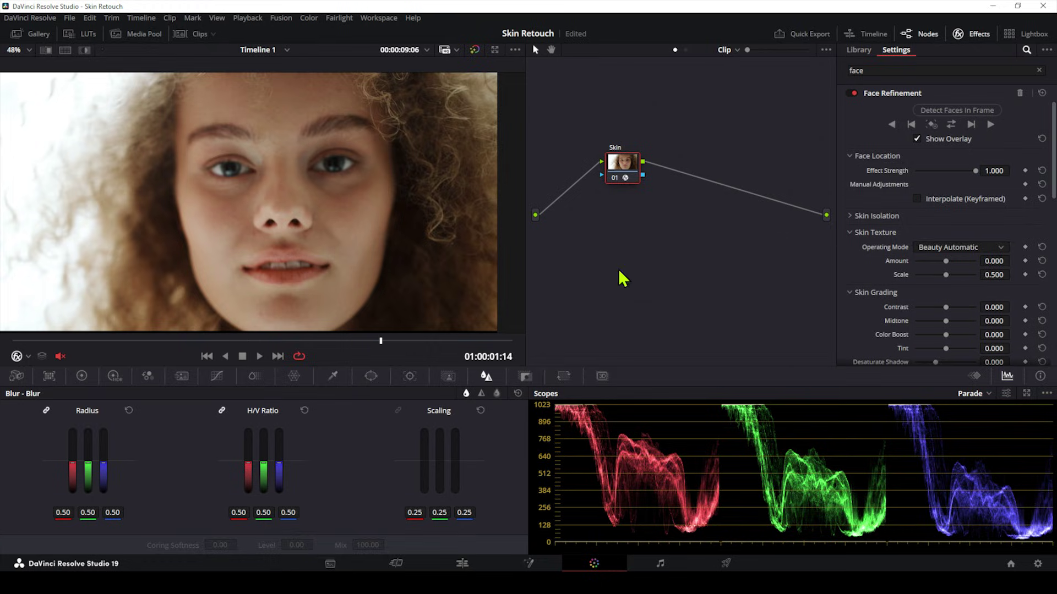
Step: Detect the face in the frame at 01:00:01:10 and track it in both directions through the clip
click(951, 111)
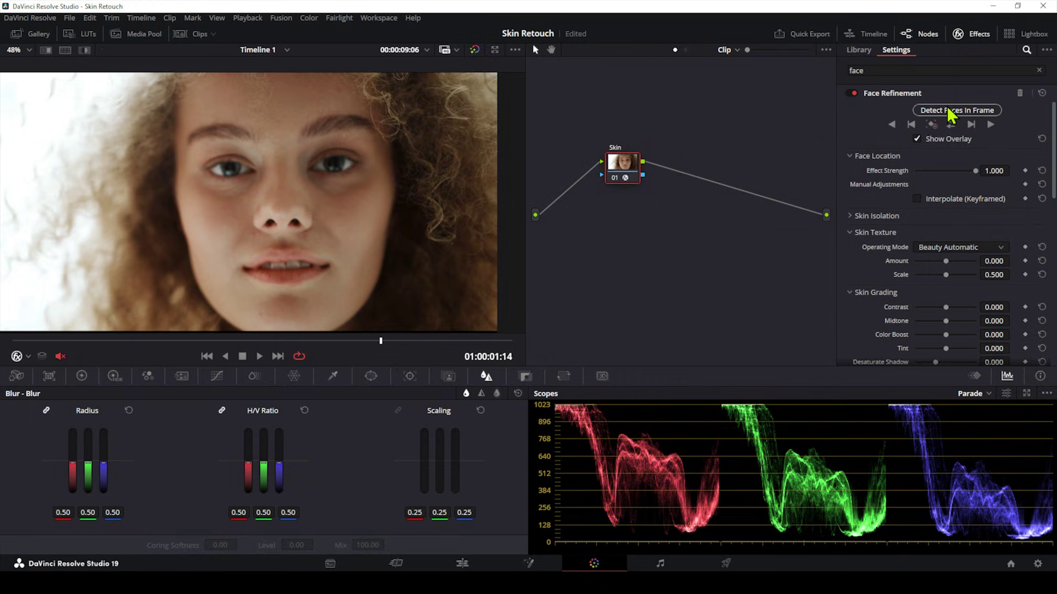
drag(380, 340, 342, 341)
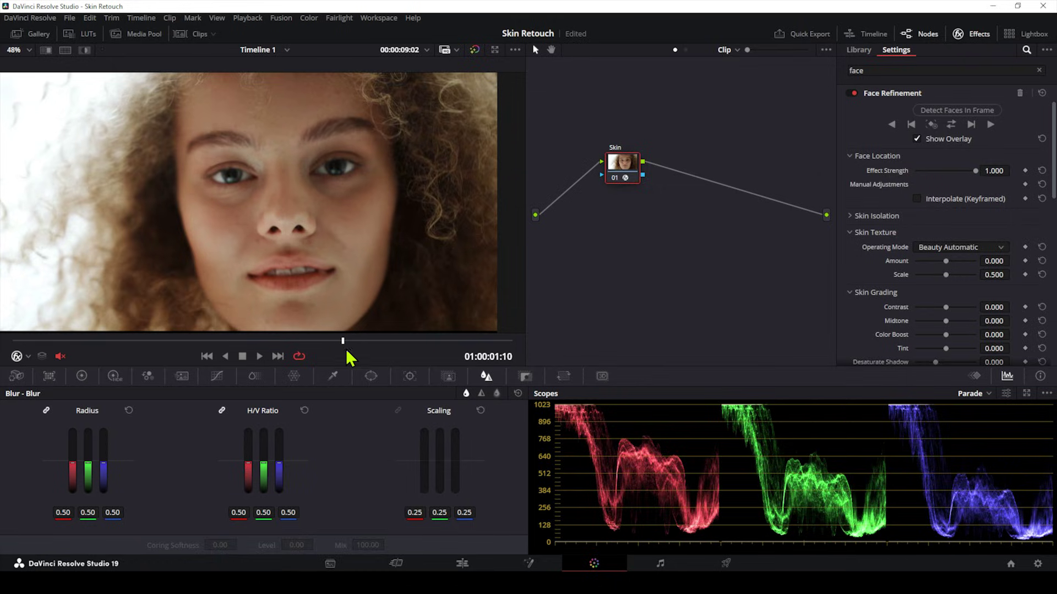
scroll(378, 294, up, 1)
click(957, 110)
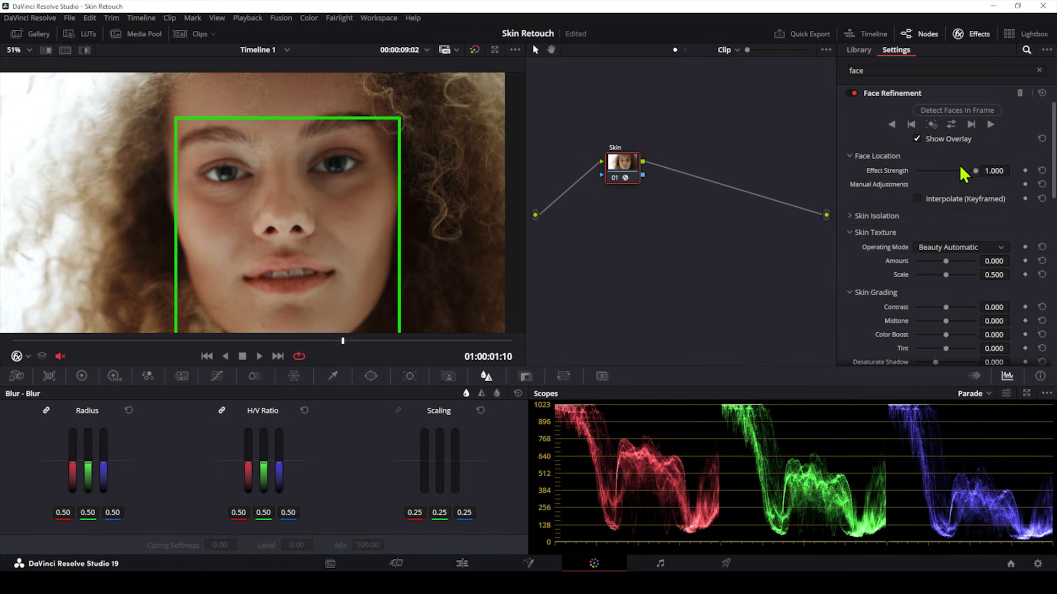
click(951, 125)
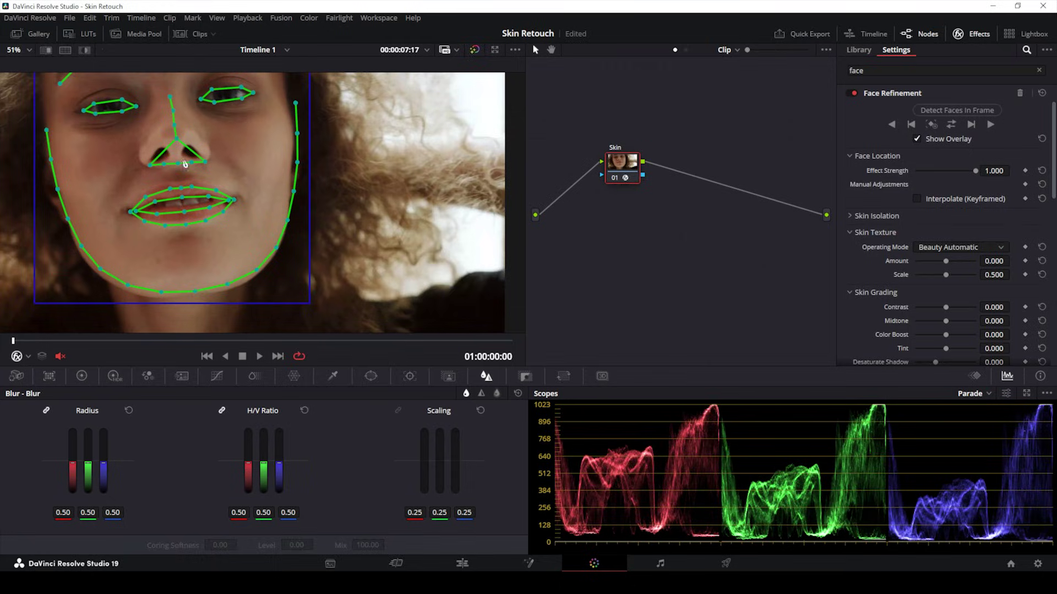
Step: Hide the face tracking overlay at frame 01:00:01:15 and display the Skin Isolation mask
drag(14, 341, 388, 342)
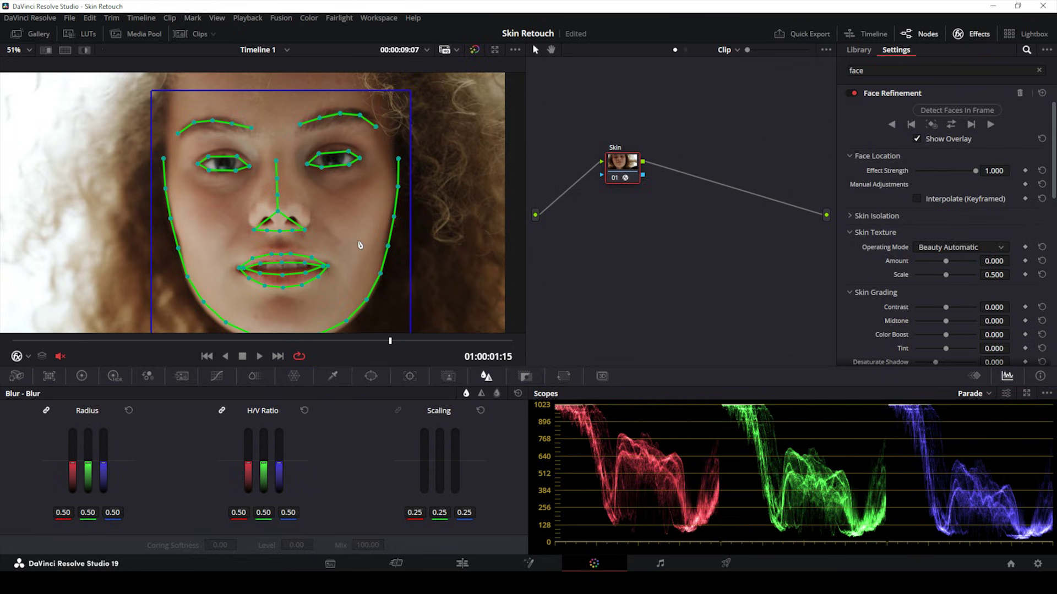
click(917, 138)
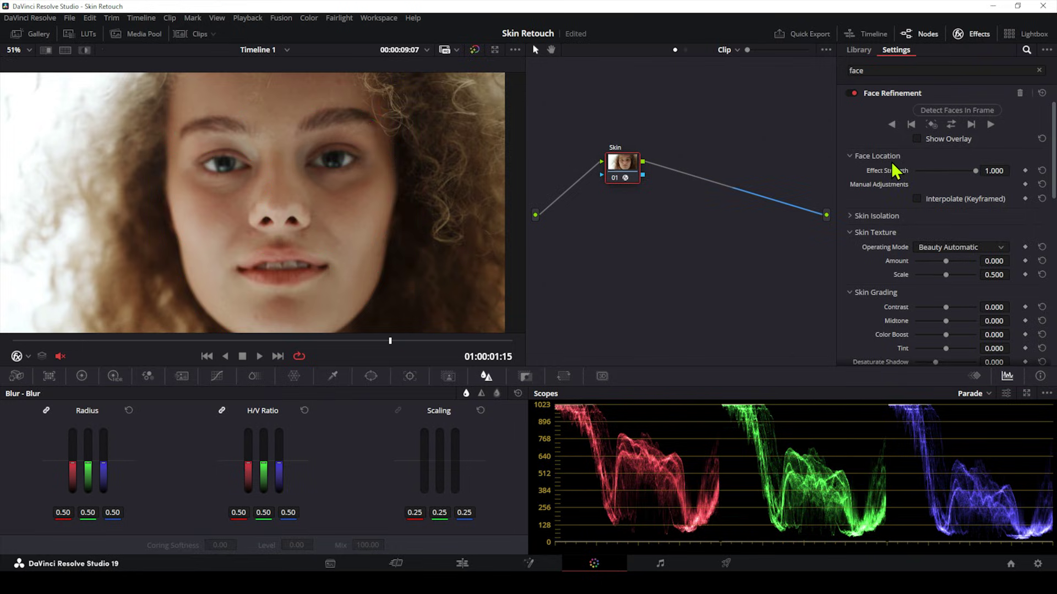
click(875, 216)
scroll(873, 215, down, 2)
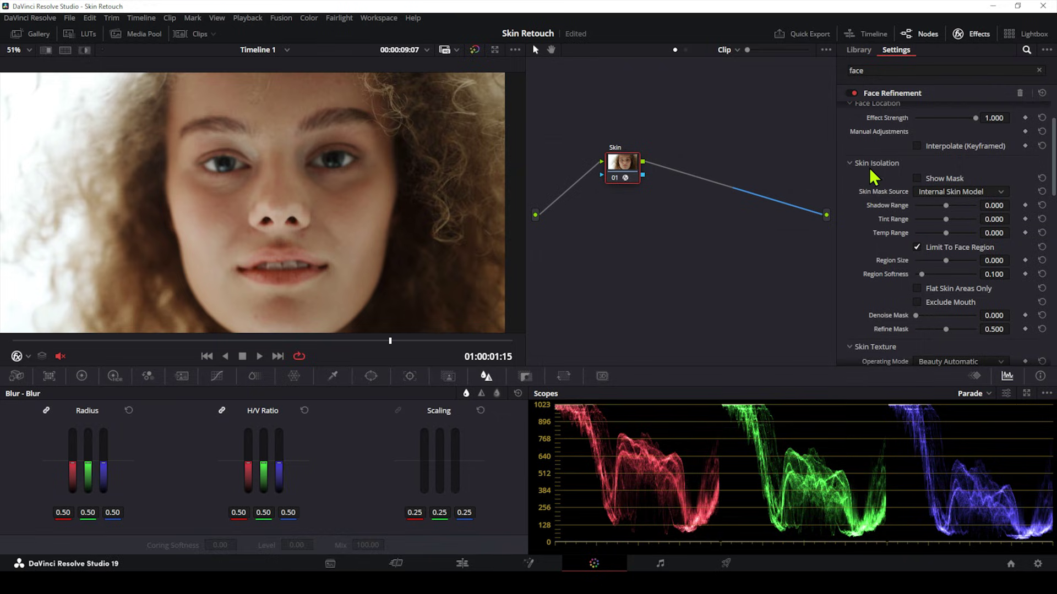
click(916, 178)
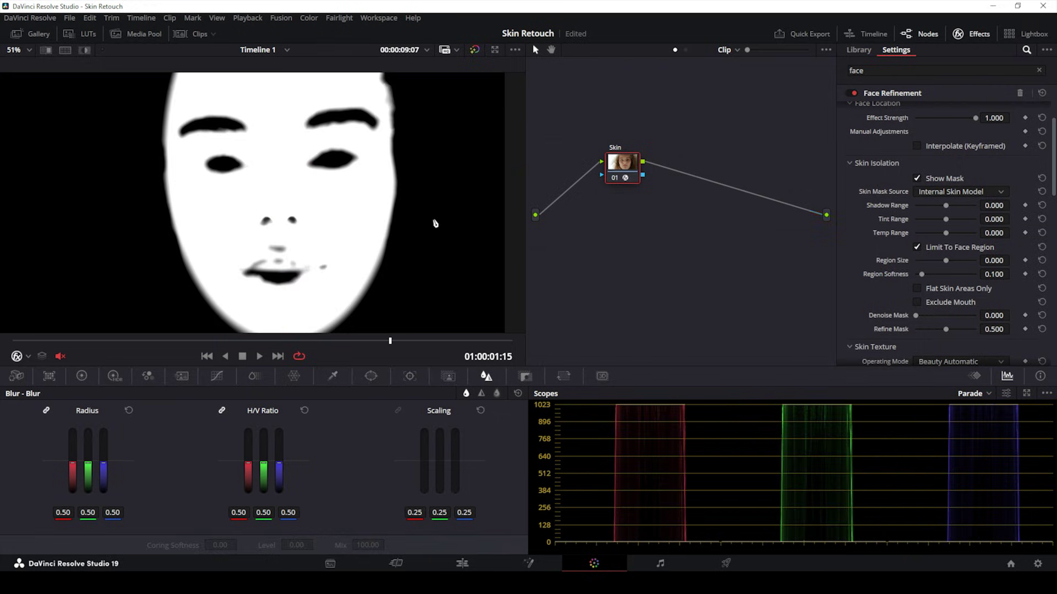
scroll(434, 223, down, 1)
scroll(435, 223, up, 1)
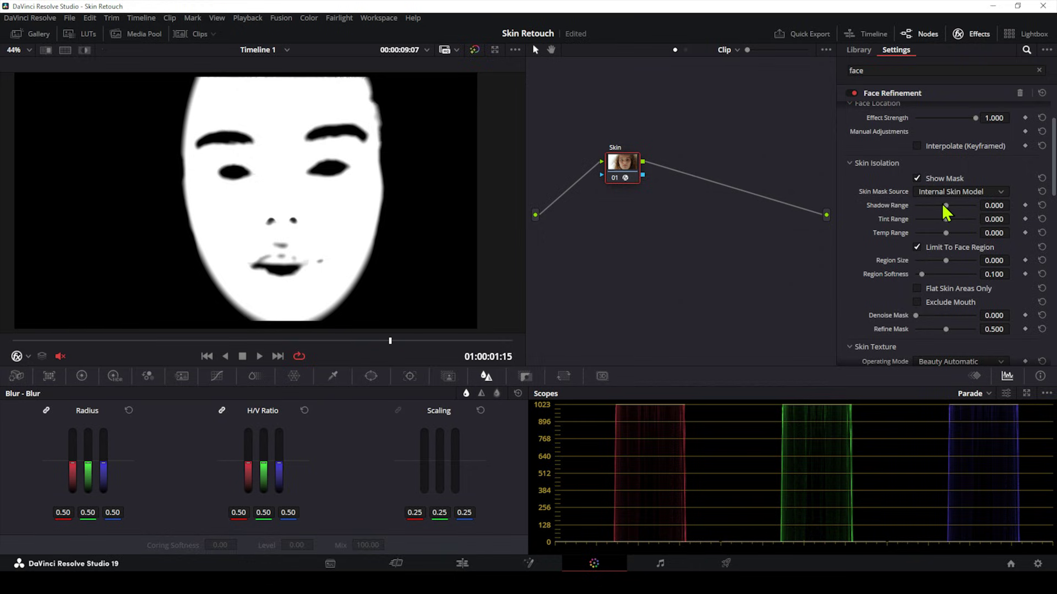
Step: Refine the skin mask with Shadow Range -0.152, Region Size 0.064, Region Softness 0.257 and Refine Mask 0.312
mouse_move(943, 206)
mouse_down()
mouse_move(933, 207)
mouse_move(962, 212)
mouse_move(936, 216)
mouse_up()
scroll(902, 258, down, 1)
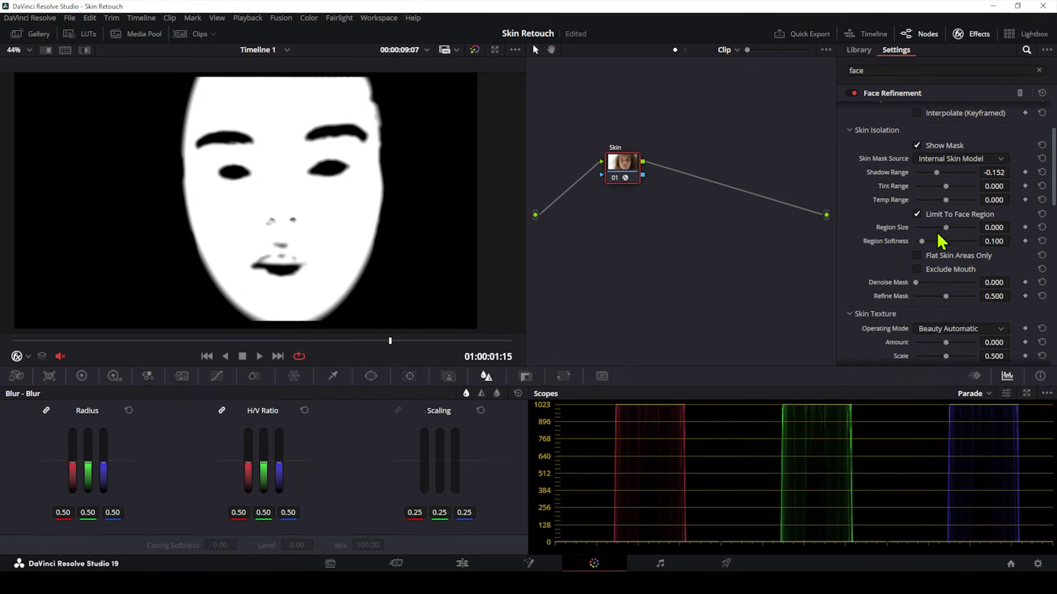
drag(946, 227, 930, 241)
drag(945, 296, 936, 296)
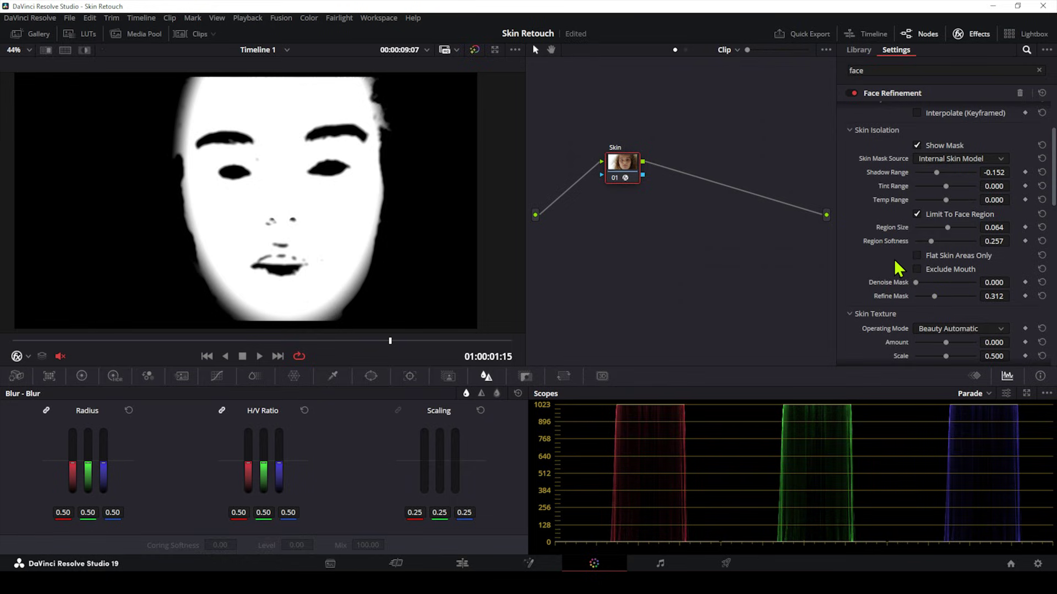
Step: Collapse the Skin Isolation settings and set the Skin Texture amount to 0.178
scroll(893, 259, up, 3)
click(849, 197)
scroll(875, 229, down, 3)
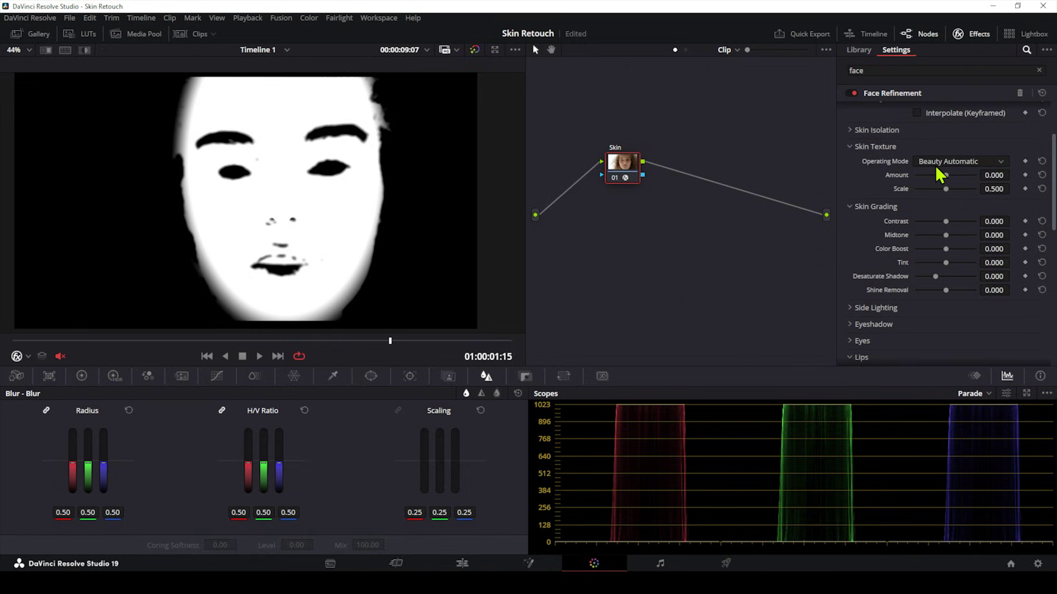
drag(945, 180, 949, 178)
Step: Turn off the skin mask display and collapse the Skin Isolation settings again
scroll(953, 181, up, 3)
click(854, 198)
scroll(928, 207, down, 1)
click(917, 177)
click(877, 163)
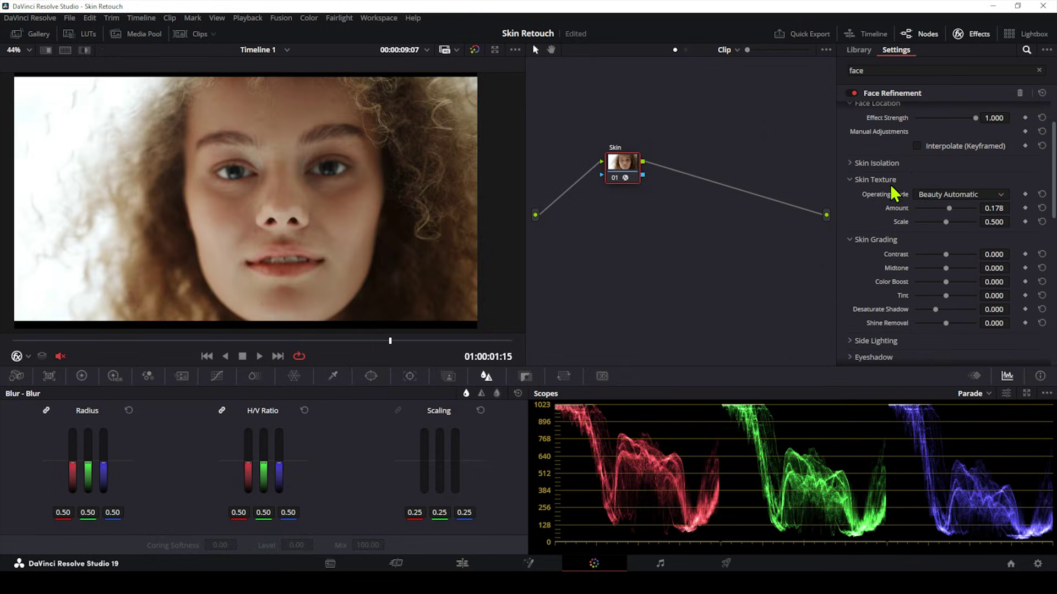
Step: Try Beauty Automatic smoothing with Amount 0.840 and Scale 0.248, and check the skin at several frames of the clip
drag(949, 207, 932, 233)
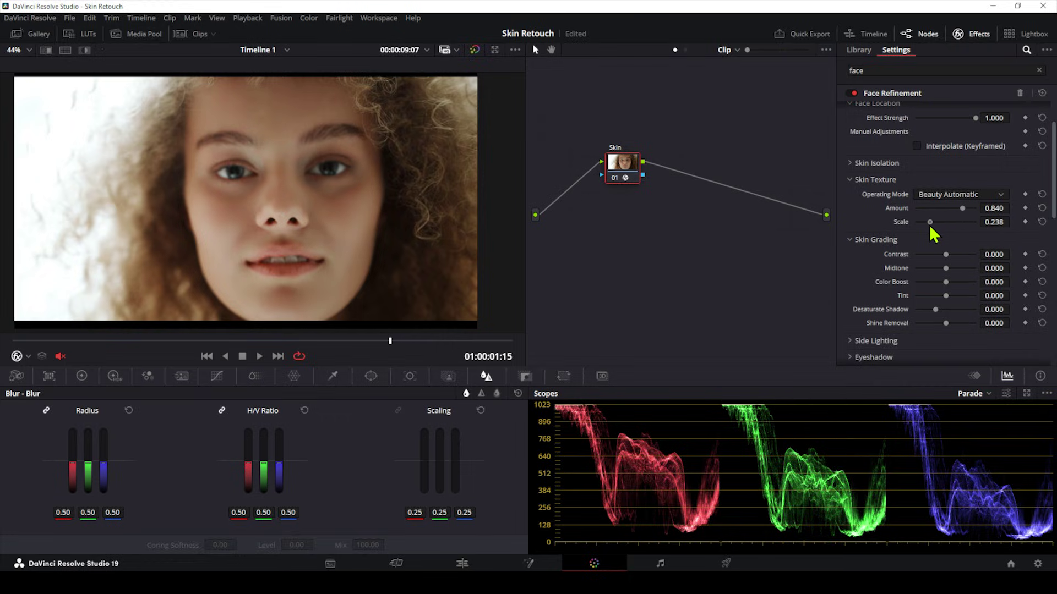
scroll(358, 228, up, 2)
drag(378, 342, 356, 330)
drag(353, 191, 347, 165)
drag(351, 340, 77, 307)
scroll(276, 190, down, 1)
drag(274, 166, 278, 196)
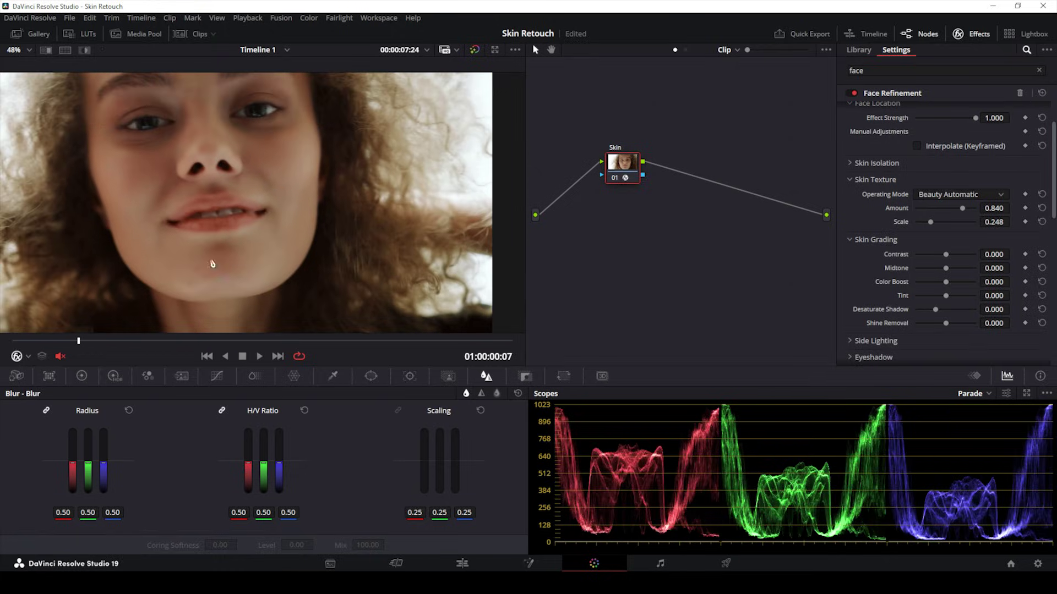
drag(149, 341, 126, 344)
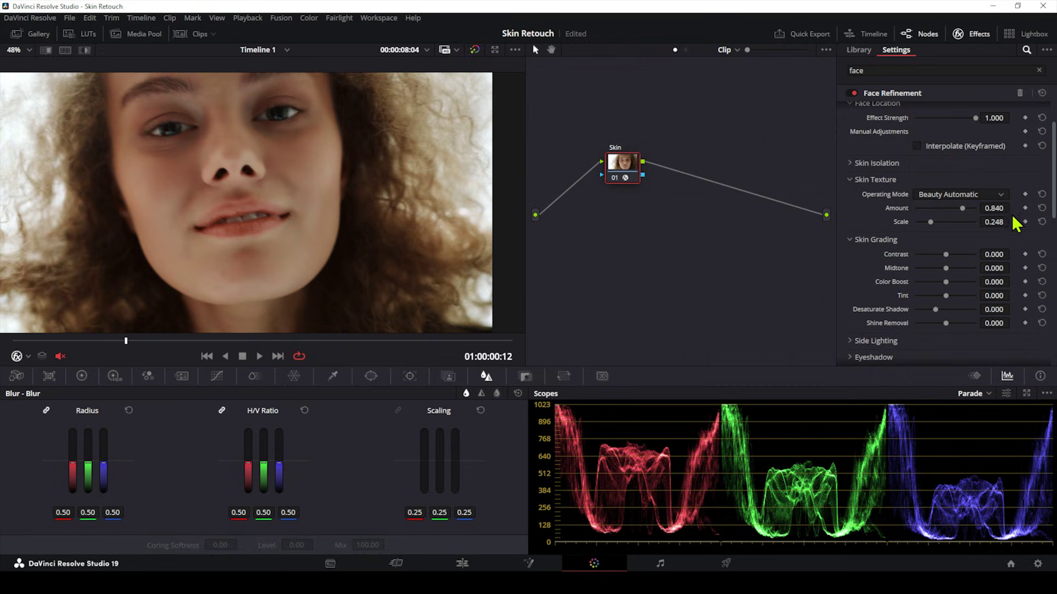
Step: Reset the Skin Texture amount and scale, and switch the operating mode to Beauty Advanced
click(1042, 208)
click(1042, 222)
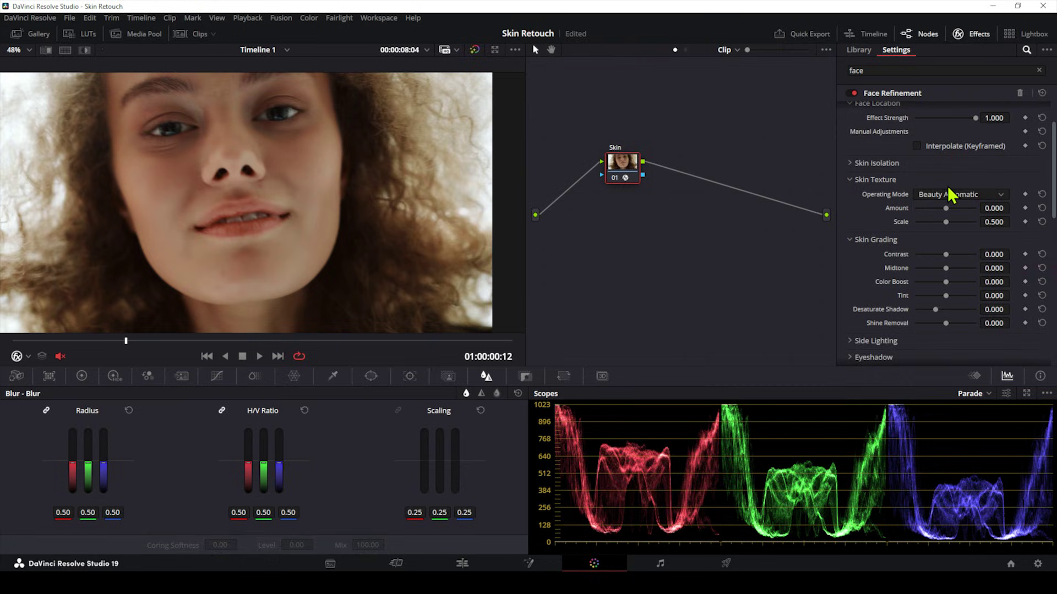
click(933, 194)
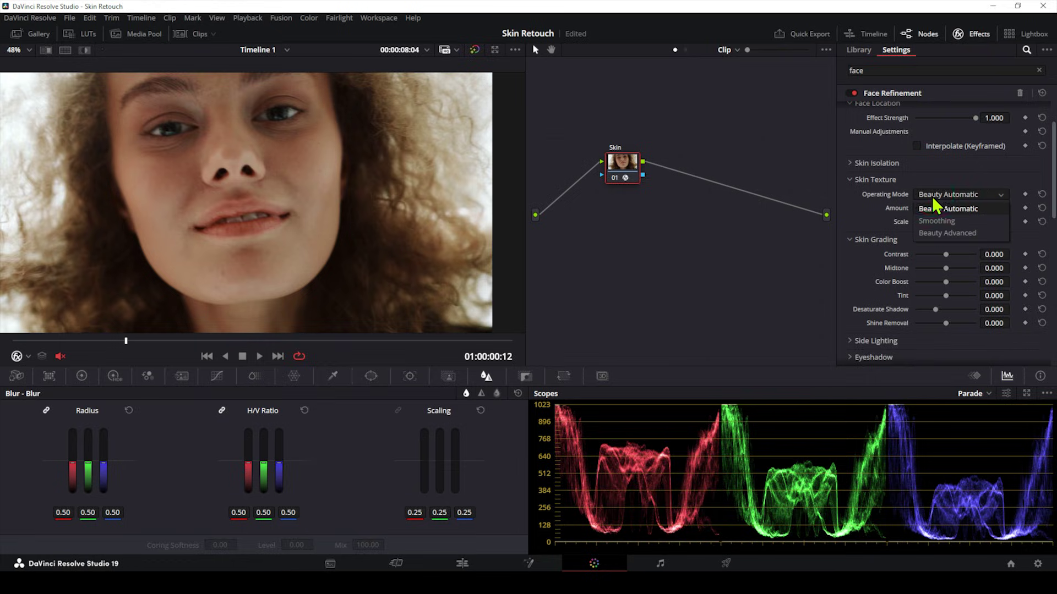
click(934, 232)
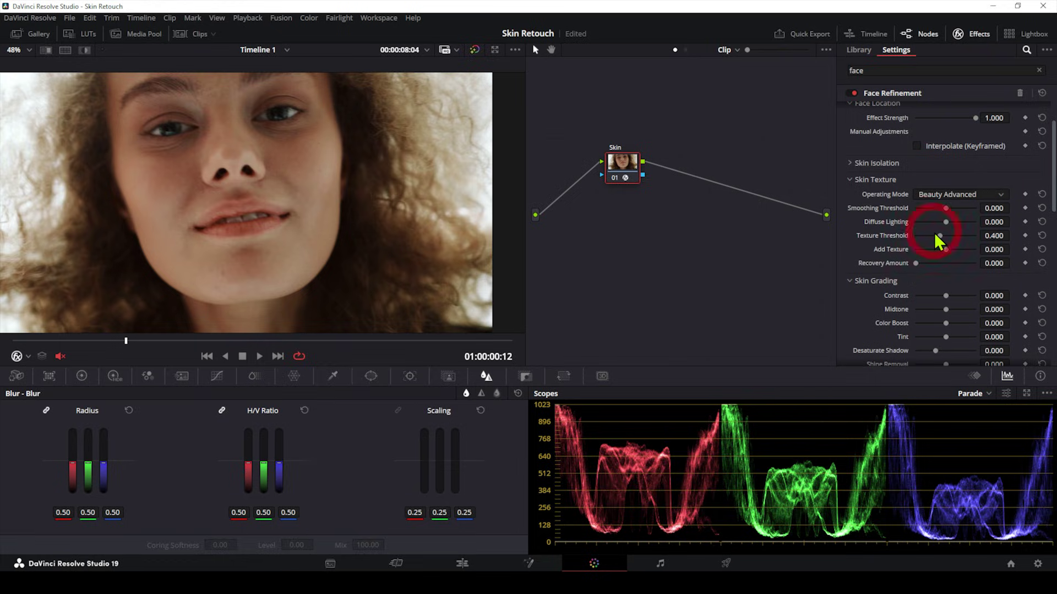
Step: At frame 01:00:01:06, set the Smoothing Threshold to 0.450 and Add Texture to 1.350
scroll(303, 255, down, 1)
mouse_move(301, 342)
mouse_down()
mouse_move(323, 341)
mouse_move(308, 340)
mouse_up()
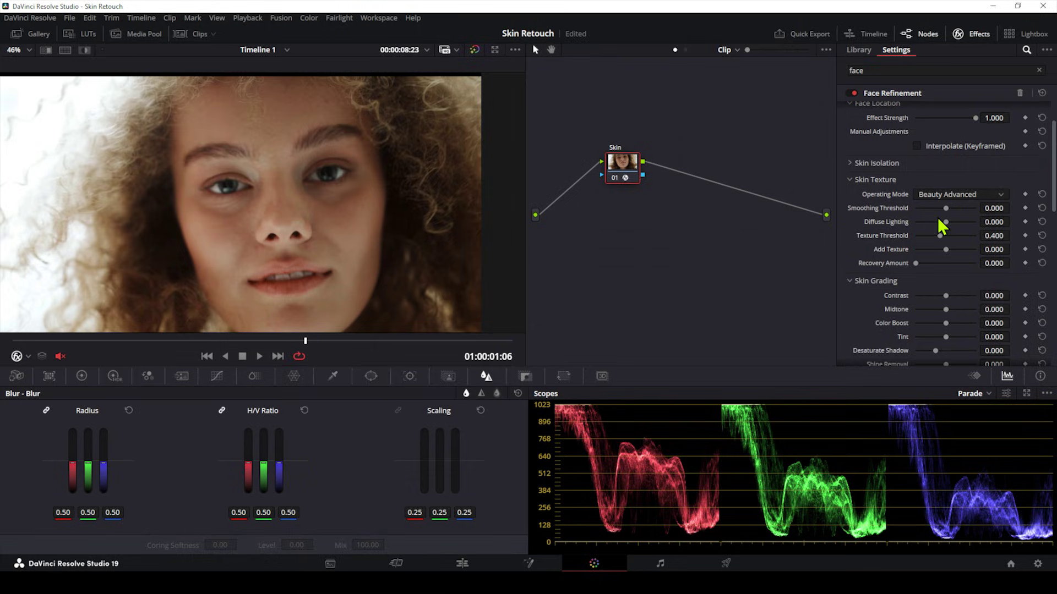
drag(947, 208, 961, 212)
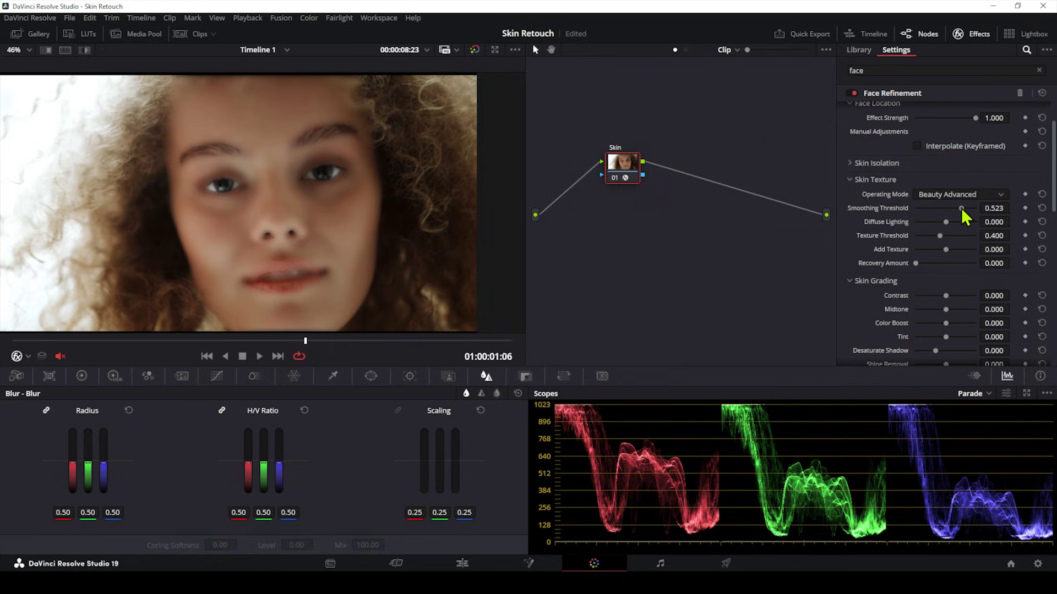
drag(960, 210, 957, 210)
drag(958, 207, 959, 207)
mouse_move(945, 249)
mouse_down()
mouse_move(971, 251)
mouse_move(960, 255)
mouse_up()
scroll(259, 209, up, 3)
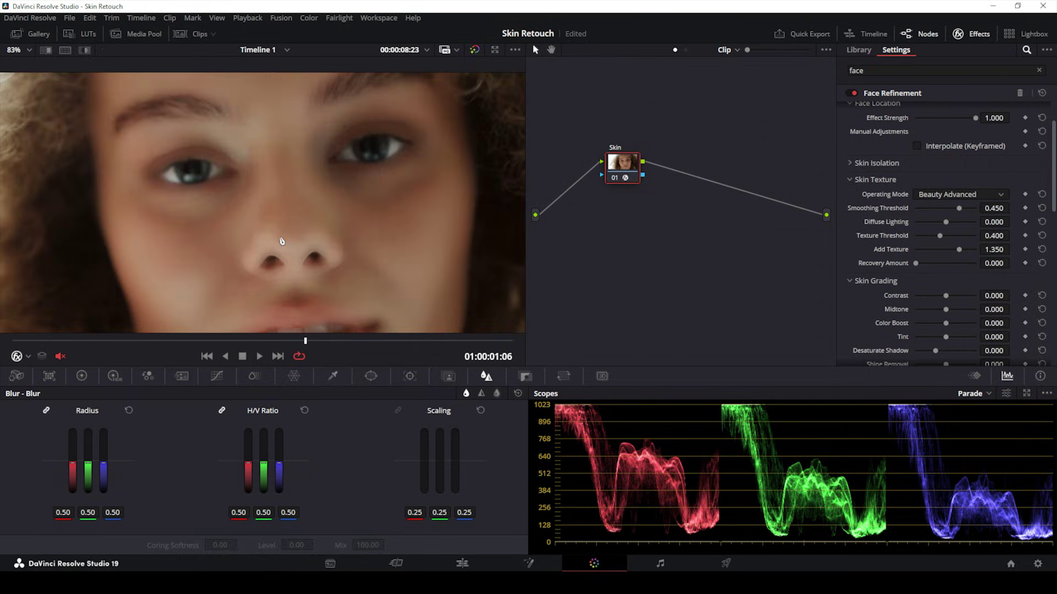
scroll(318, 239, down, 3)
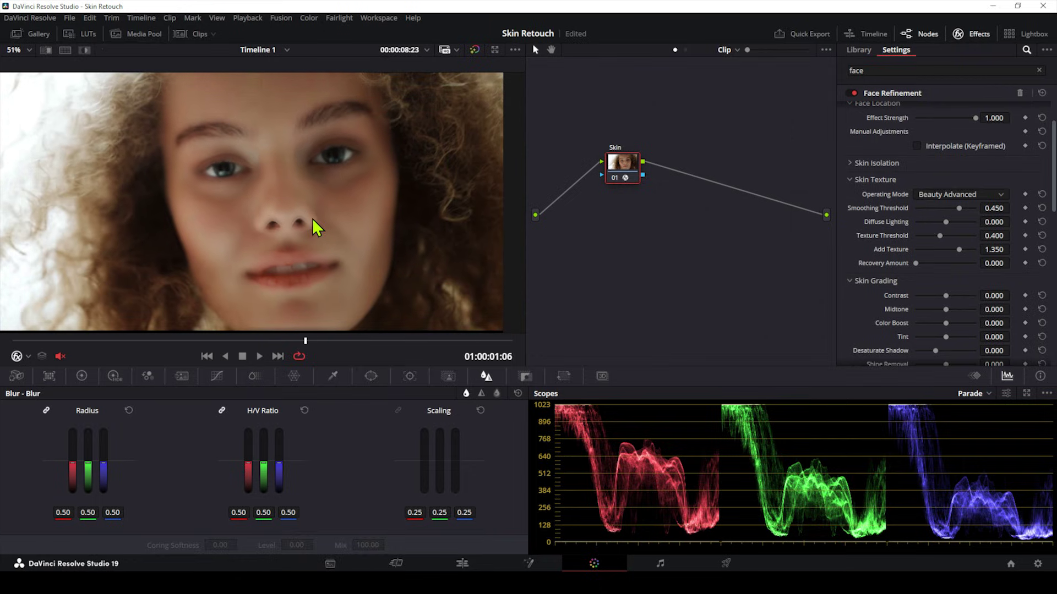
Step: Set the Skin Texture Recovery Amount to 0.725 and save the project
drag(917, 262, 958, 275)
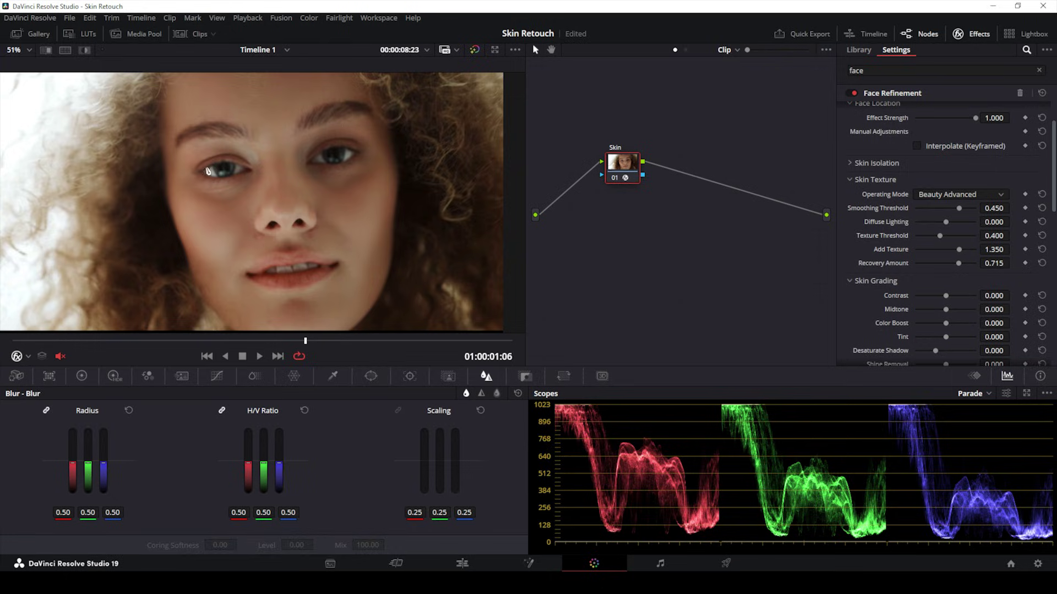
mouse_move(956, 263)
mouse_down()
mouse_move(946, 263)
mouse_move(960, 266)
mouse_up()
scroll(344, 183, down, 1)
mouse_move(334, 186)
mouse_down()
mouse_move(338, 205)
mouse_move(325, 194)
mouse_up()
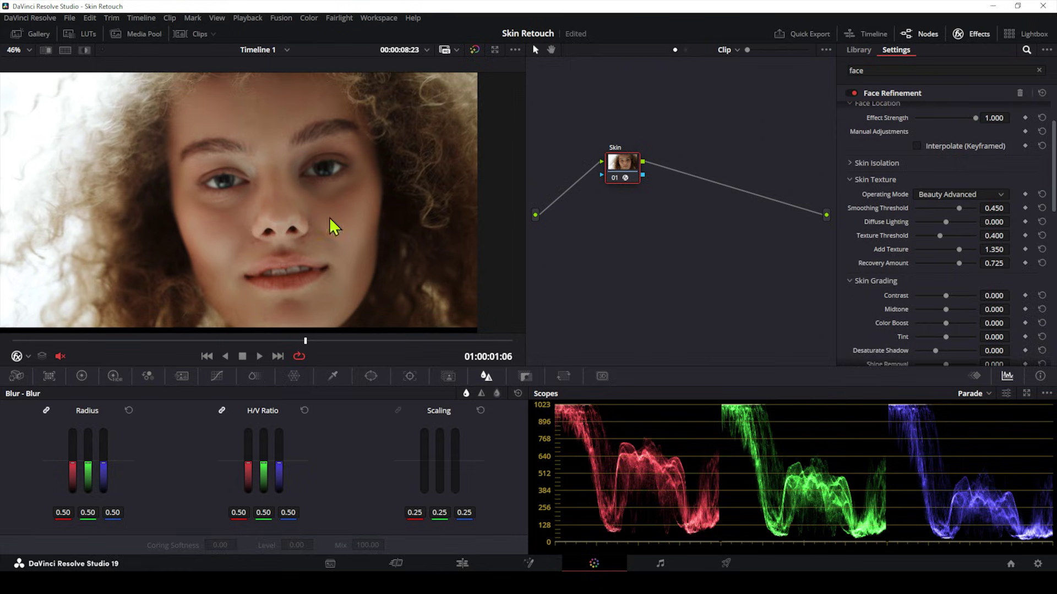
key(ctrl+s)
Step: Inspect the face up close, and set Diffuse Lighting to 0.568, Add Texture to 1.515 and Recovery Amount to 0.064
scroll(290, 286, up, 5)
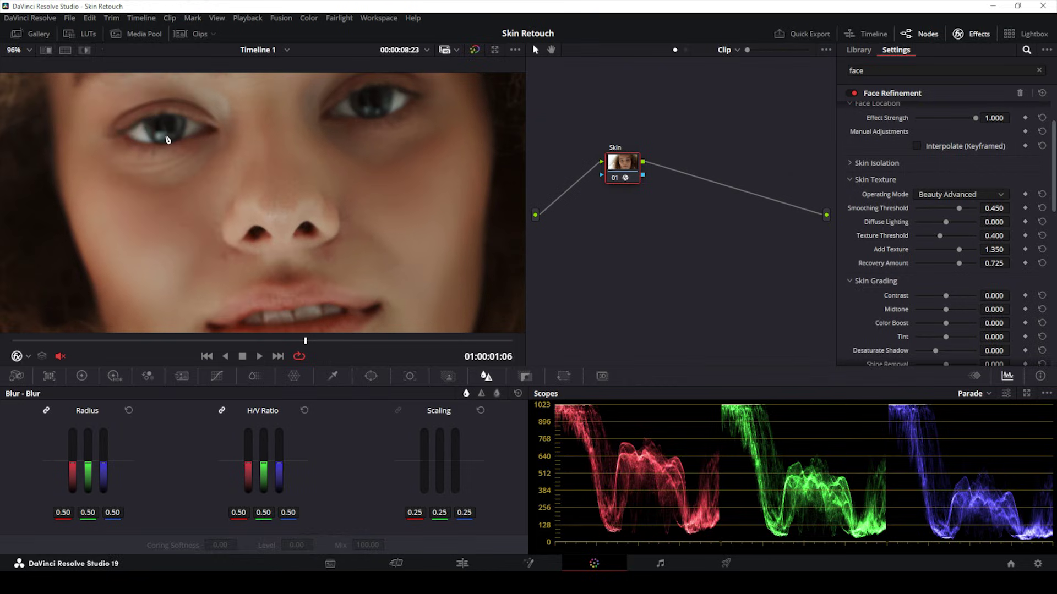
scroll(237, 165, down, 3)
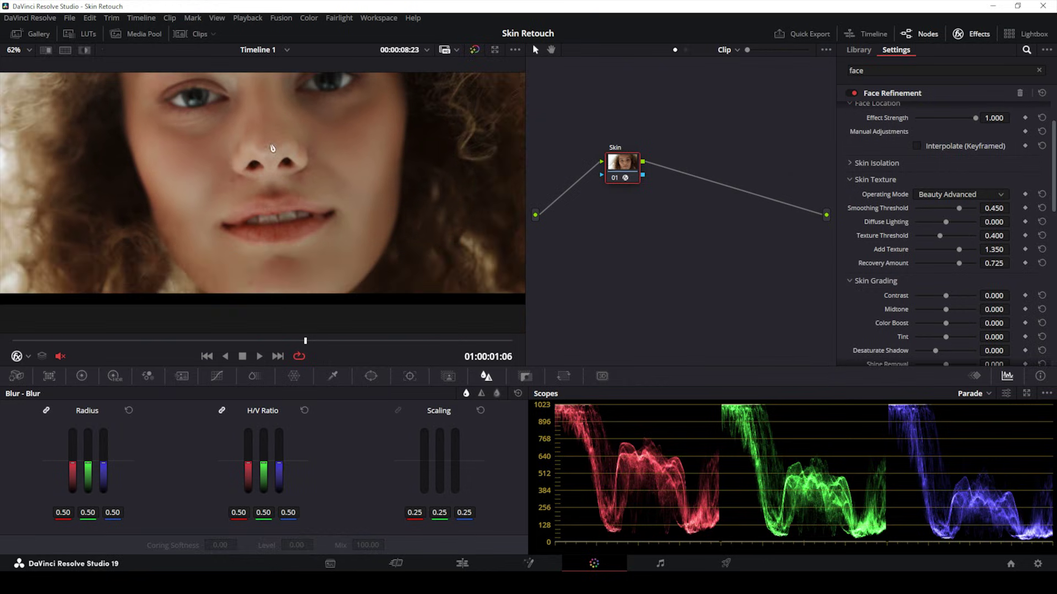
scroll(272, 154, down, 2)
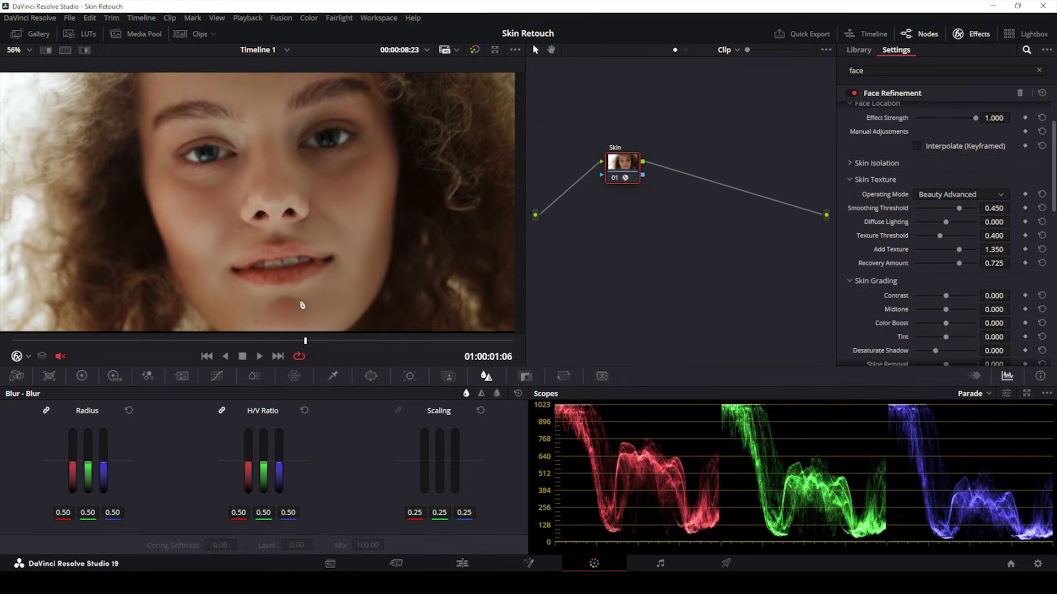
drag(303, 182, 295, 184)
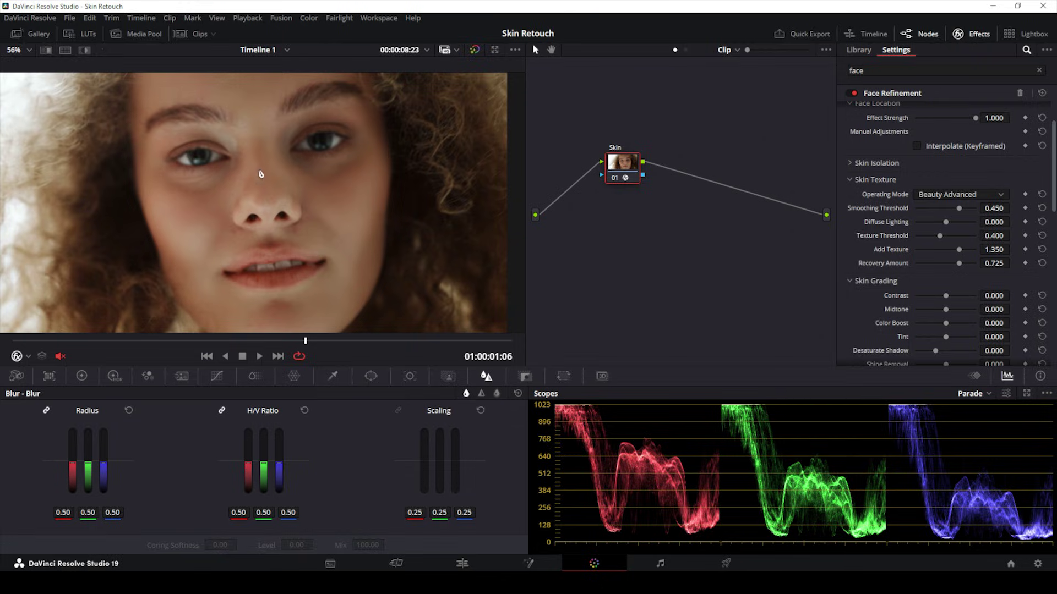
drag(343, 181, 339, 181)
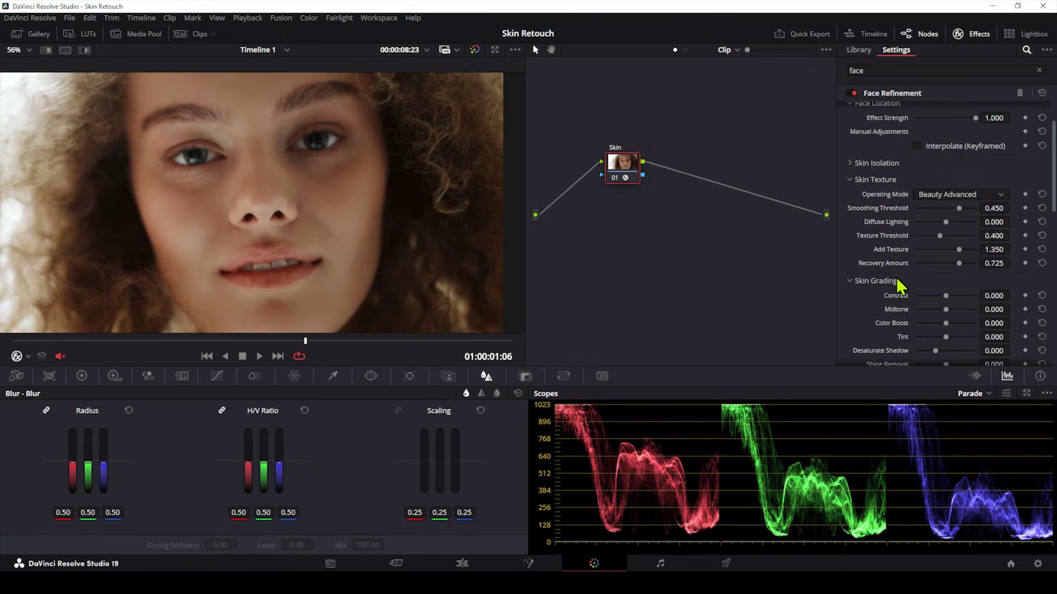
mouse_move(960, 250)
mouse_down()
mouse_move(946, 221)
mouse_move(962, 223)
mouse_move(943, 227)
mouse_move(965, 232)
mouse_up()
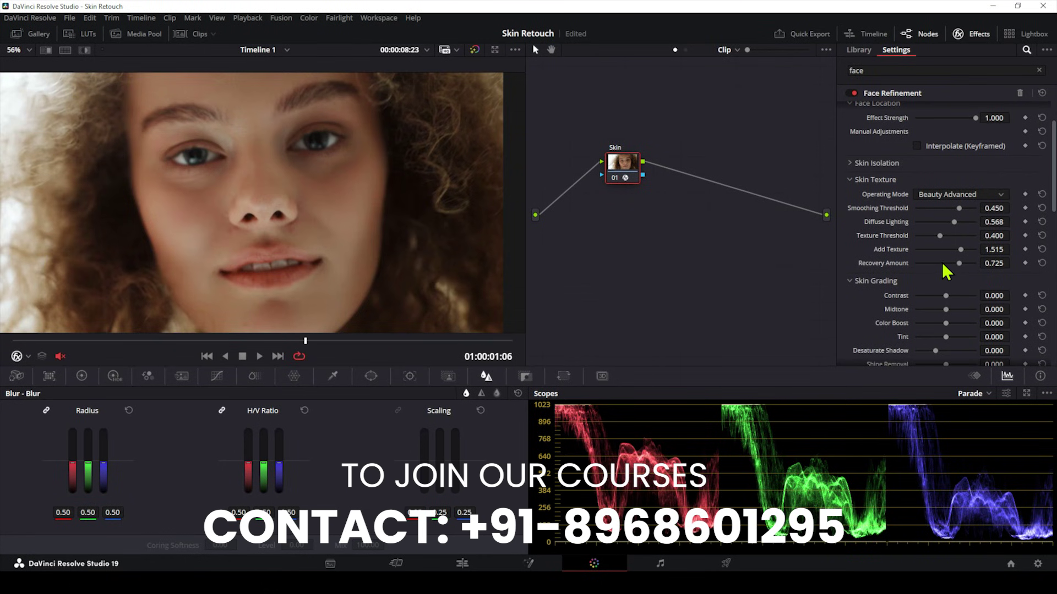
drag(943, 262, 919, 263)
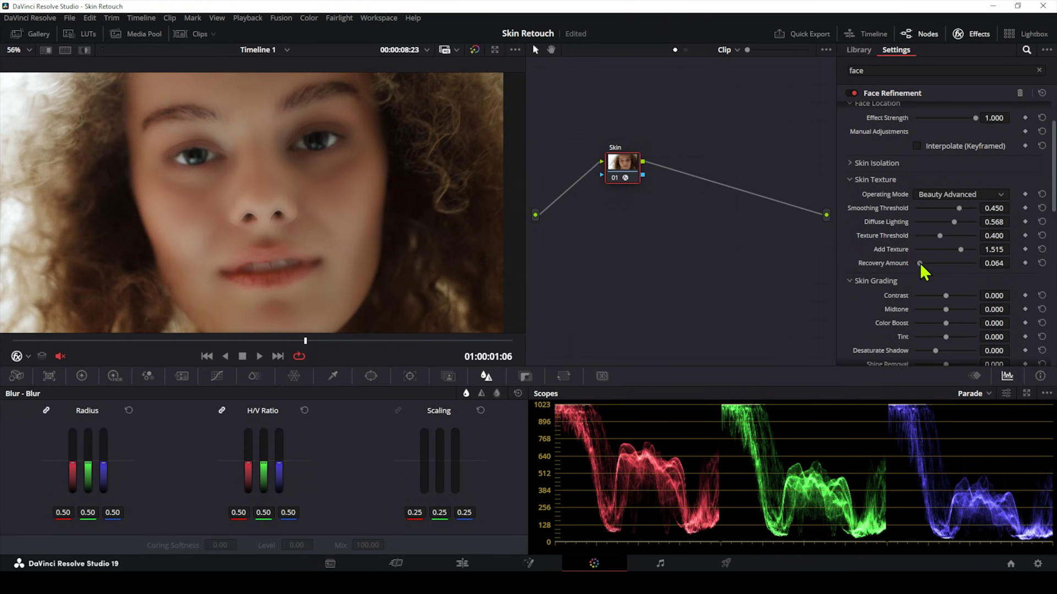
Step: Set the Skin Texture Recovery Amount to 0.798 and review the face
drag(920, 263, 966, 263)
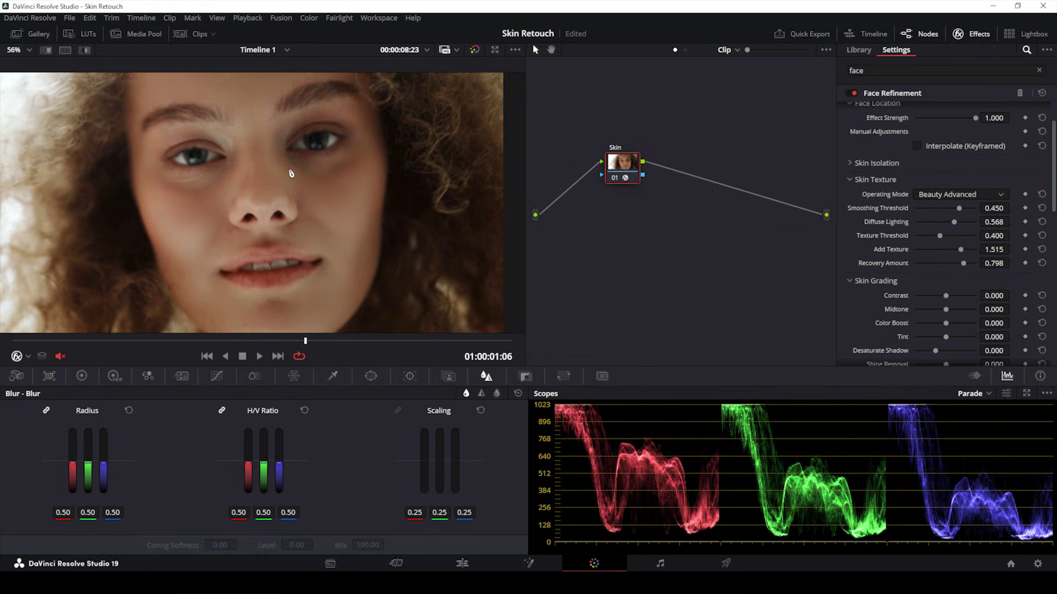
scroll(291, 174, down, 2)
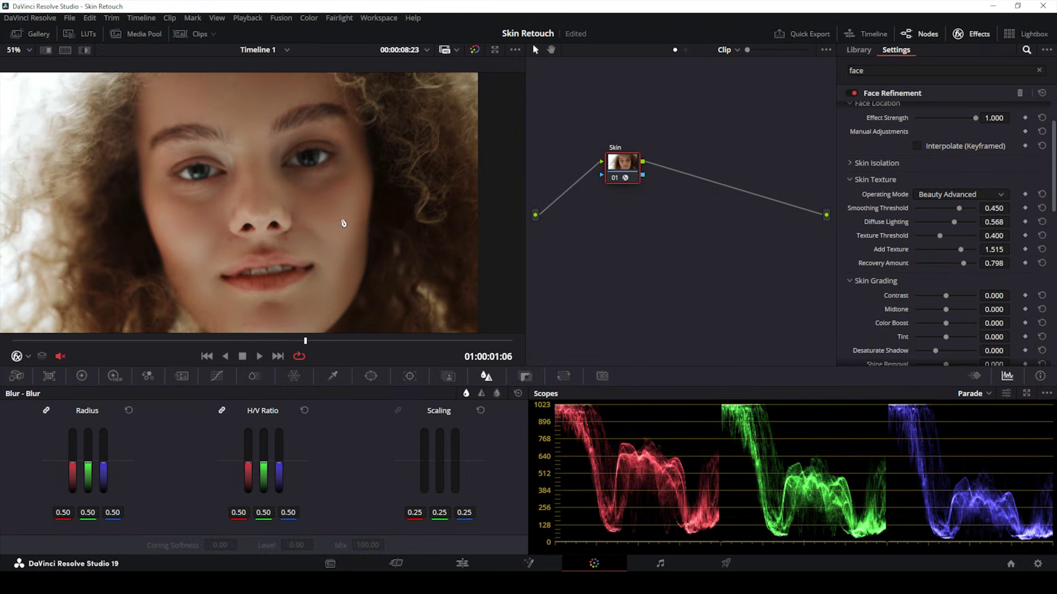
scroll(892, 283, down, 3)
click(297, 206)
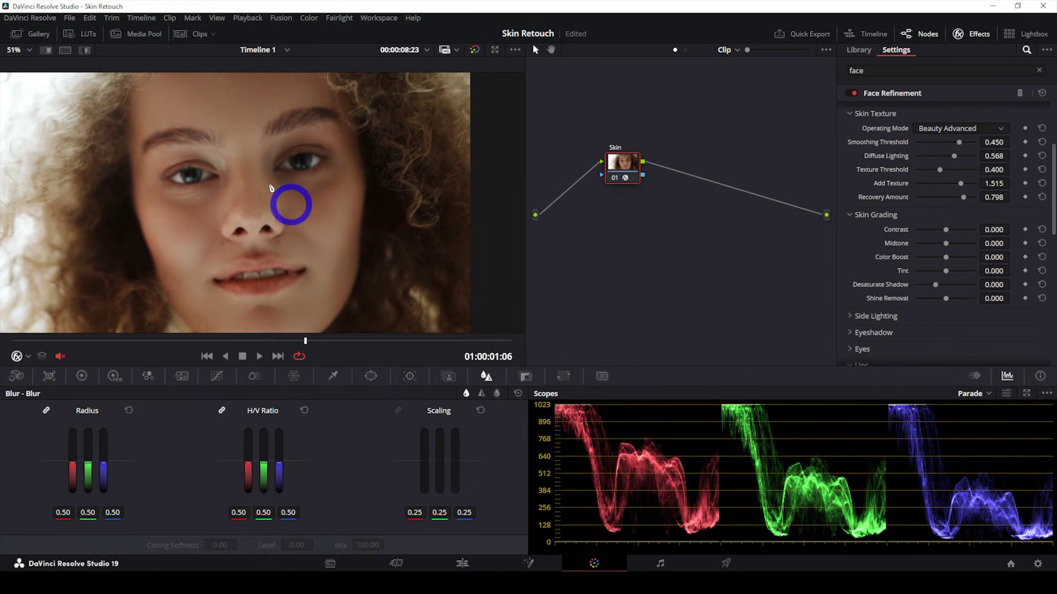
Step: Set the Skin Grading Contrast to 0.119 and try a slight Shine Removal adjustment
scroll(868, 211, down, 2)
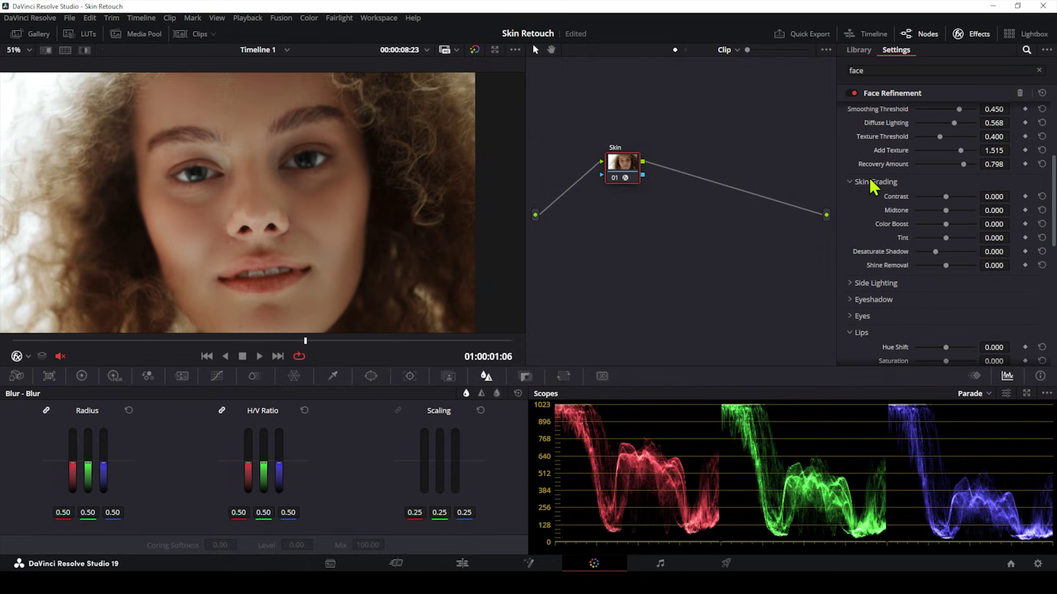
drag(946, 197, 950, 199)
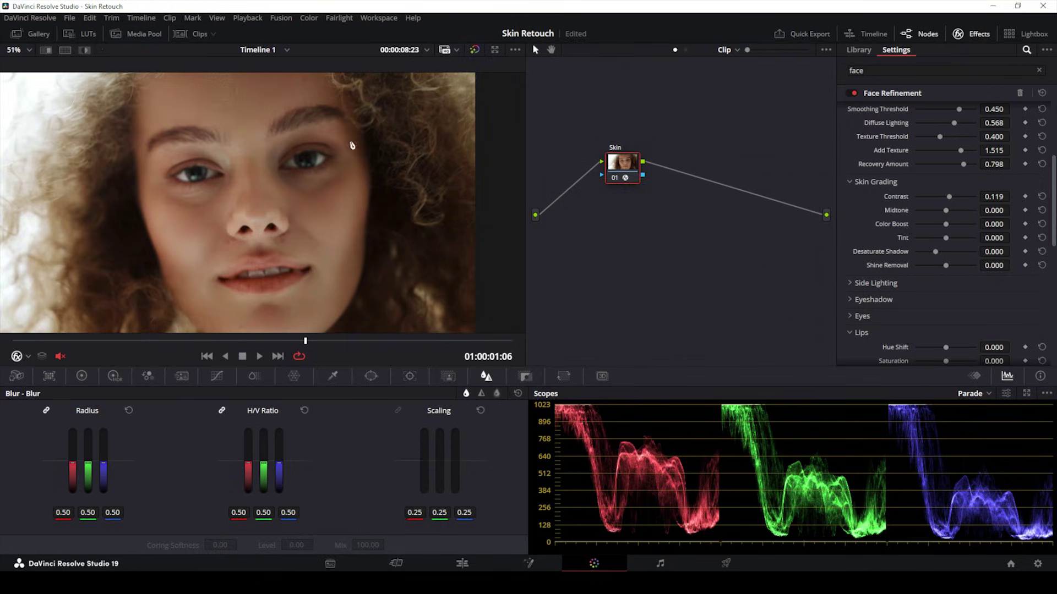
drag(943, 210, 943, 210)
key(ctrl+z)
scroll(876, 213, down, 2)
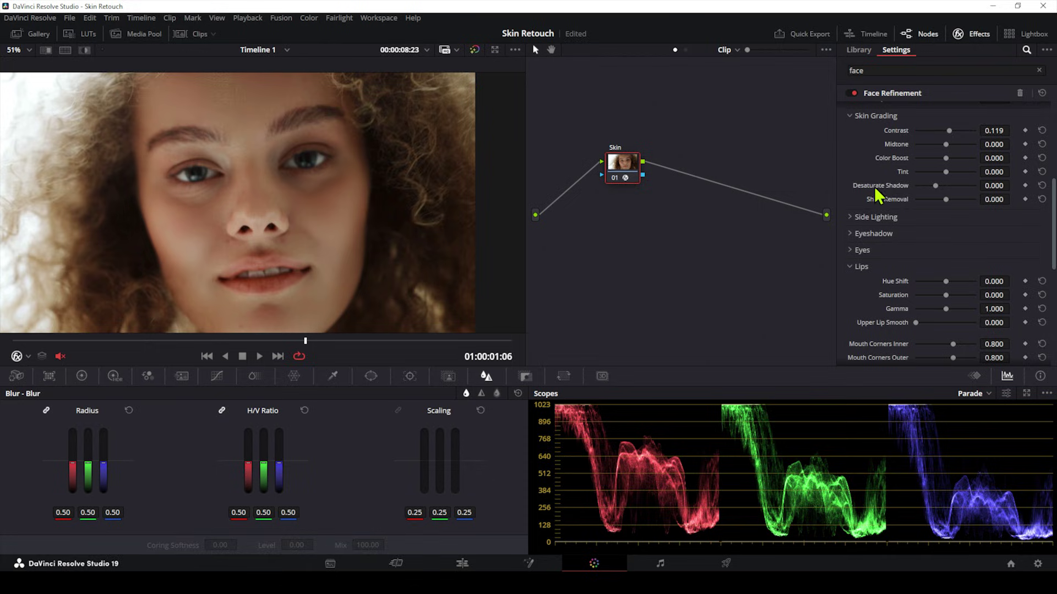
drag(945, 201, 947, 199)
click(861, 115)
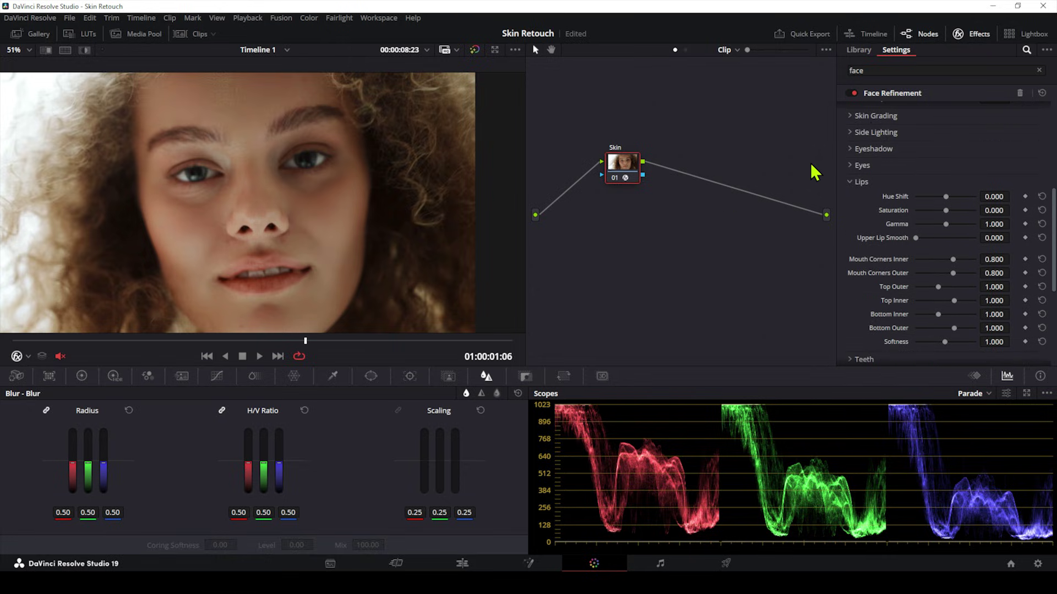
Step: Set the Side Lighting Gain Left to 1.078
click(863, 134)
click(867, 134)
click(870, 131)
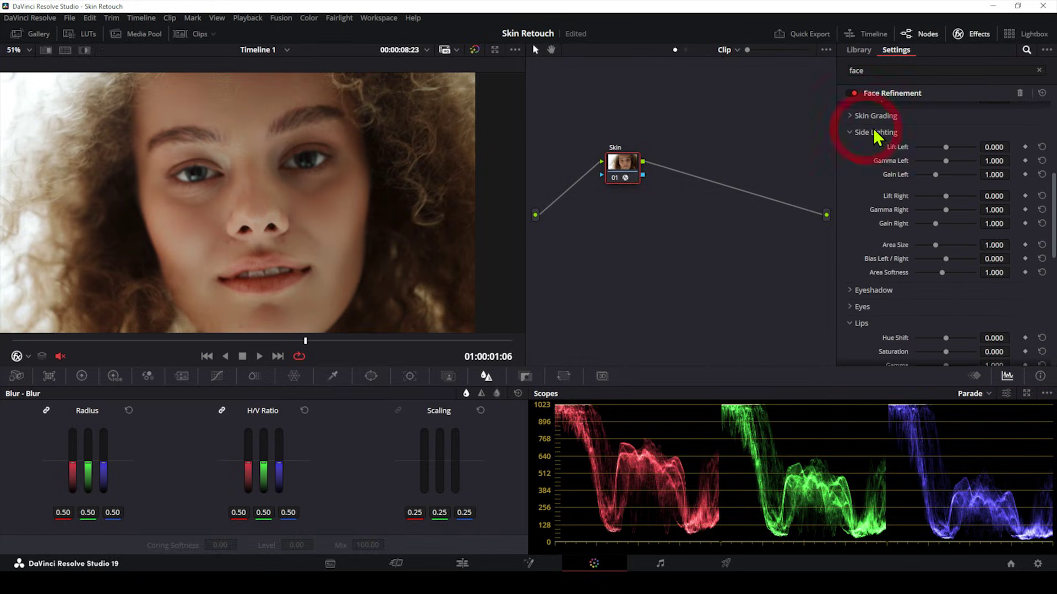
mouse_move(937, 174)
mouse_down()
mouse_move(951, 177)
mouse_move(939, 177)
mouse_up()
click(939, 175)
click(858, 133)
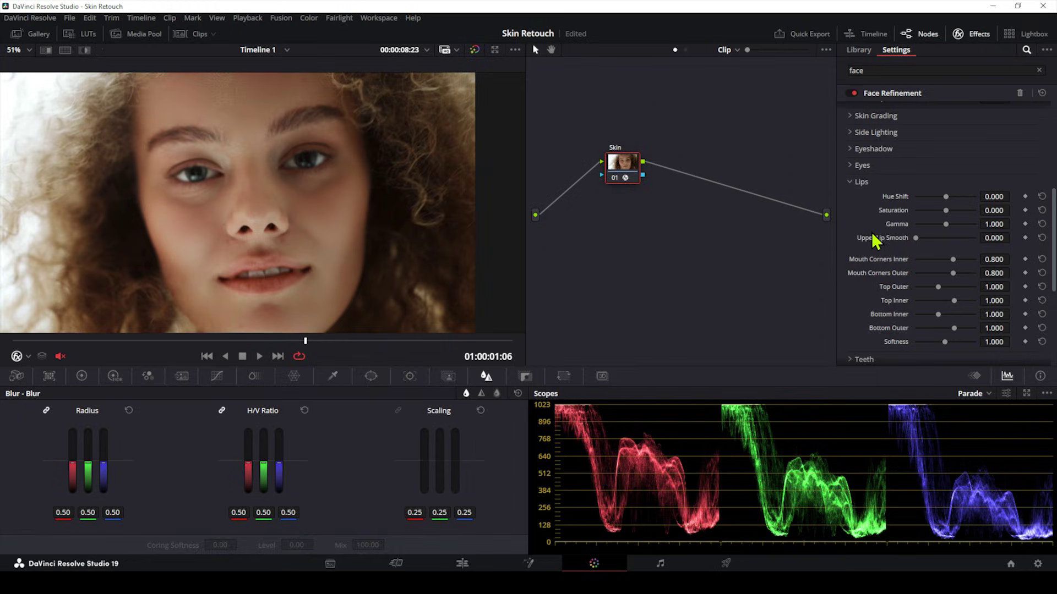
Step: At frame 01:00:01:08, set the Eyes Sharpening to 0.541 while inspecting an eye up close
click(852, 165)
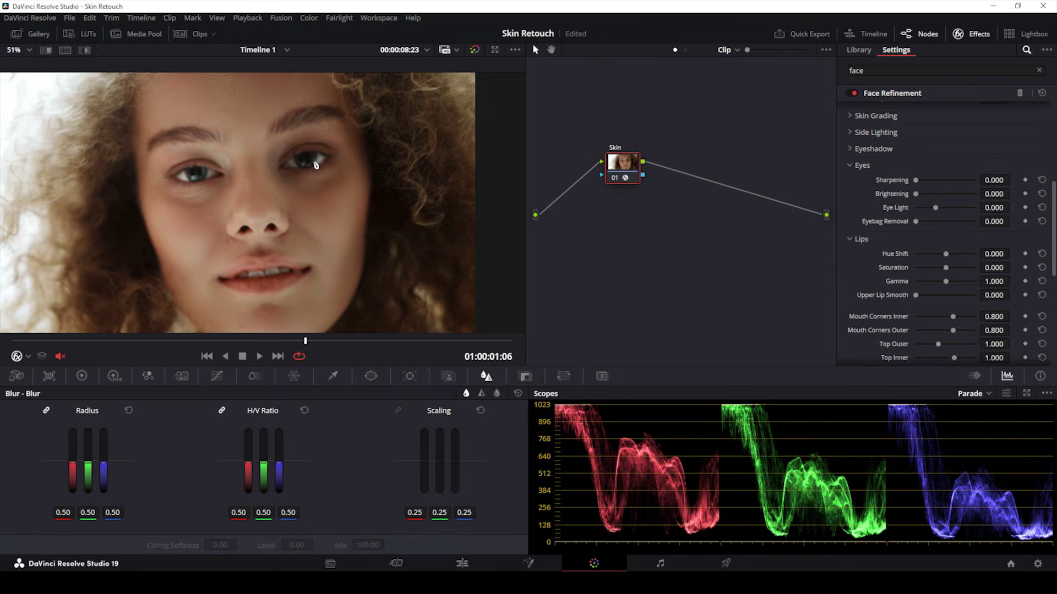
mouse_move(315, 340)
mouse_down()
mouse_move(289, 341)
mouse_move(337, 342)
mouse_move(324, 342)
mouse_up()
drag(913, 180, 942, 188)
scroll(182, 168, up, 5)
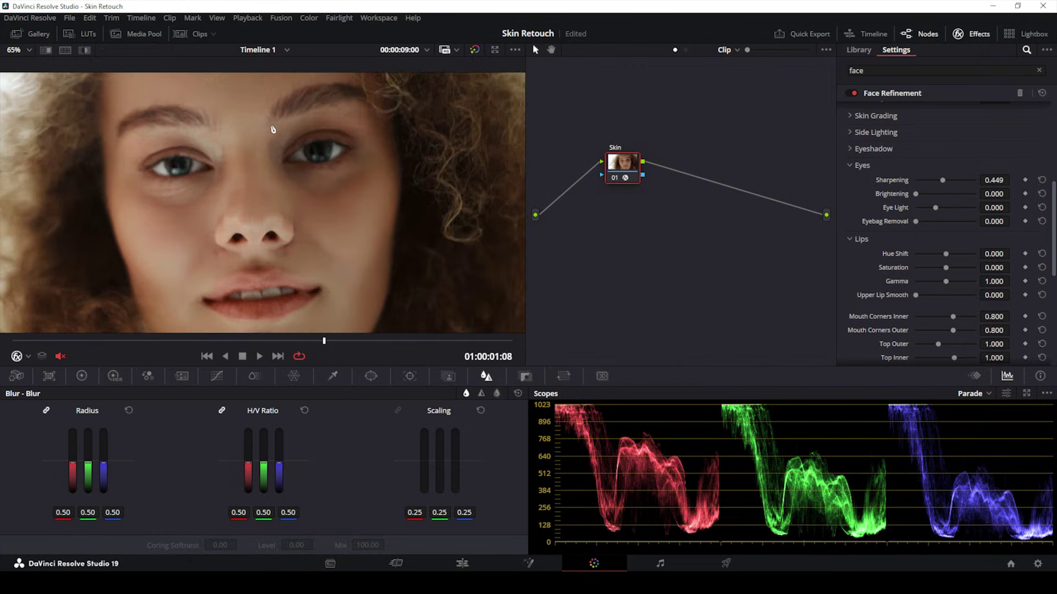
scroll(338, 252, up, 7)
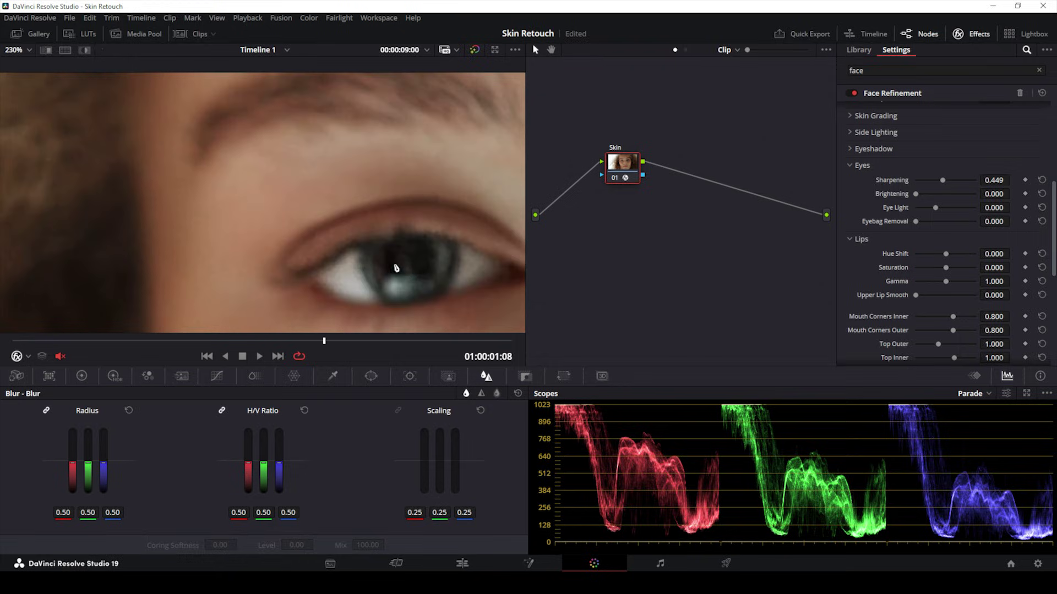
mouse_move(941, 180)
mouse_down()
mouse_move(920, 186)
mouse_move(954, 190)
mouse_move(937, 184)
mouse_move(948, 184)
mouse_up()
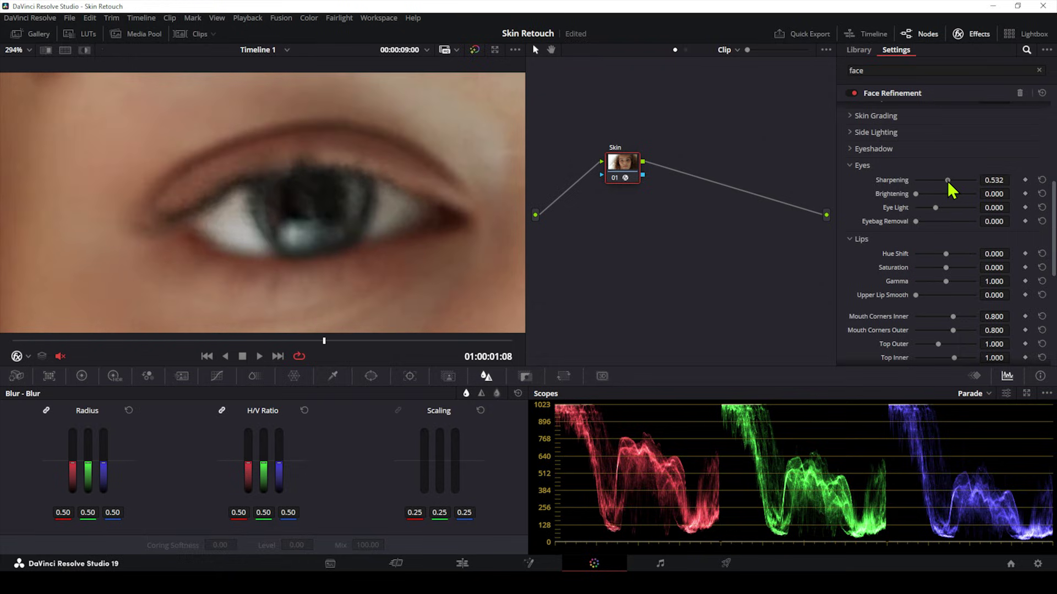
scroll(300, 186, down, 4)
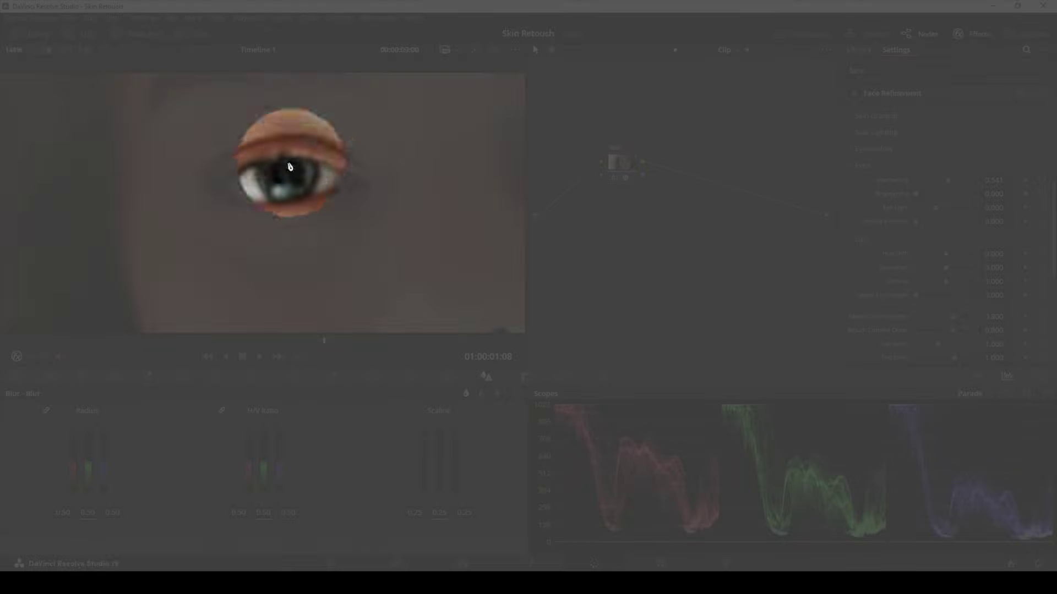
scroll(300, 185, down, 5)
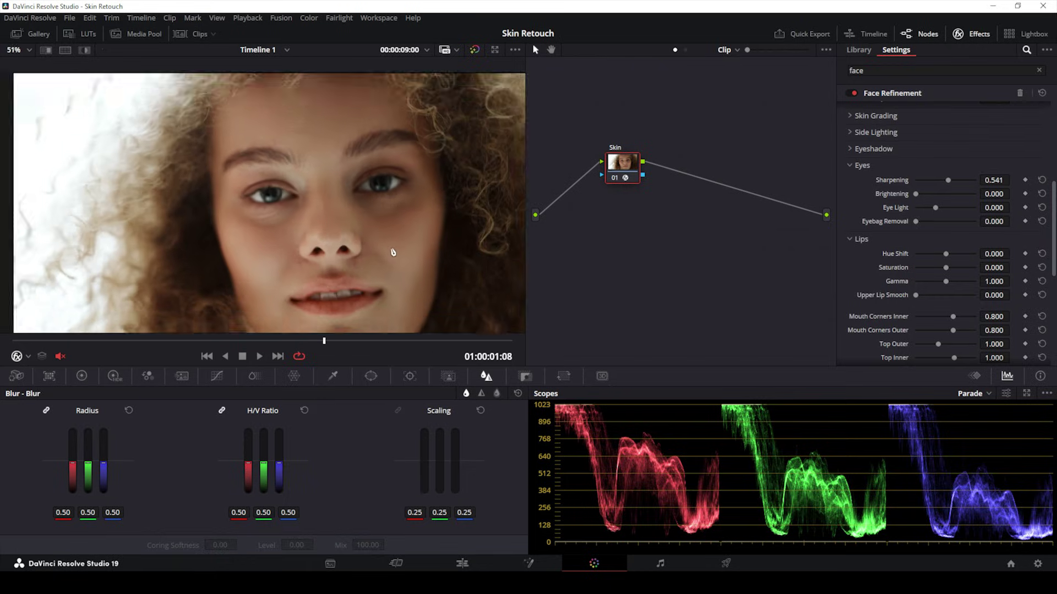
Step: Set the Eyes Brightening to 0.083 and Eyebag Removal to 0.514, and adjust the Eye Light
drag(915, 194, 923, 195)
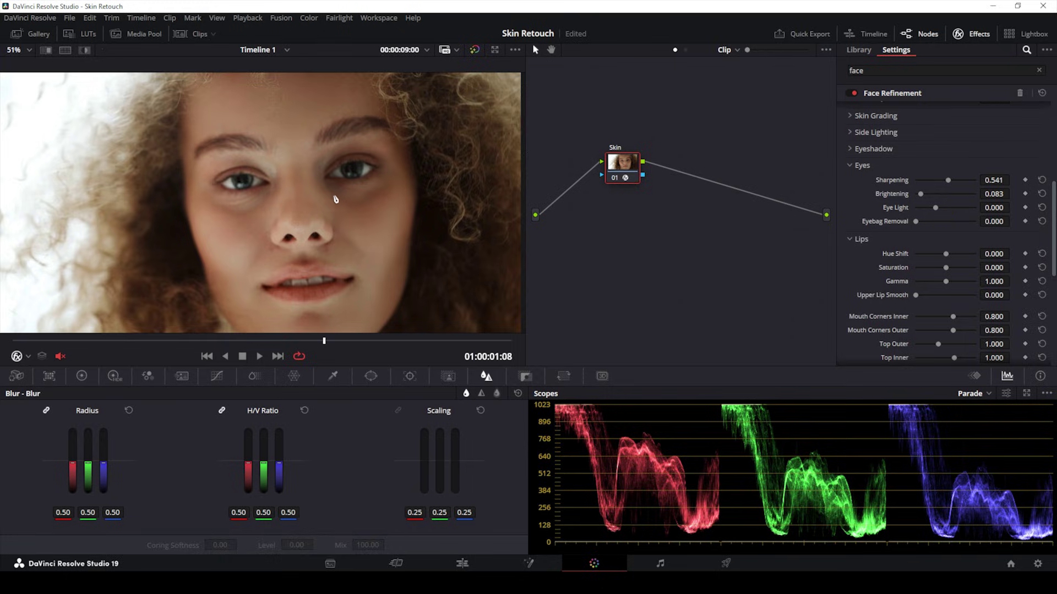
drag(916, 221, 946, 226)
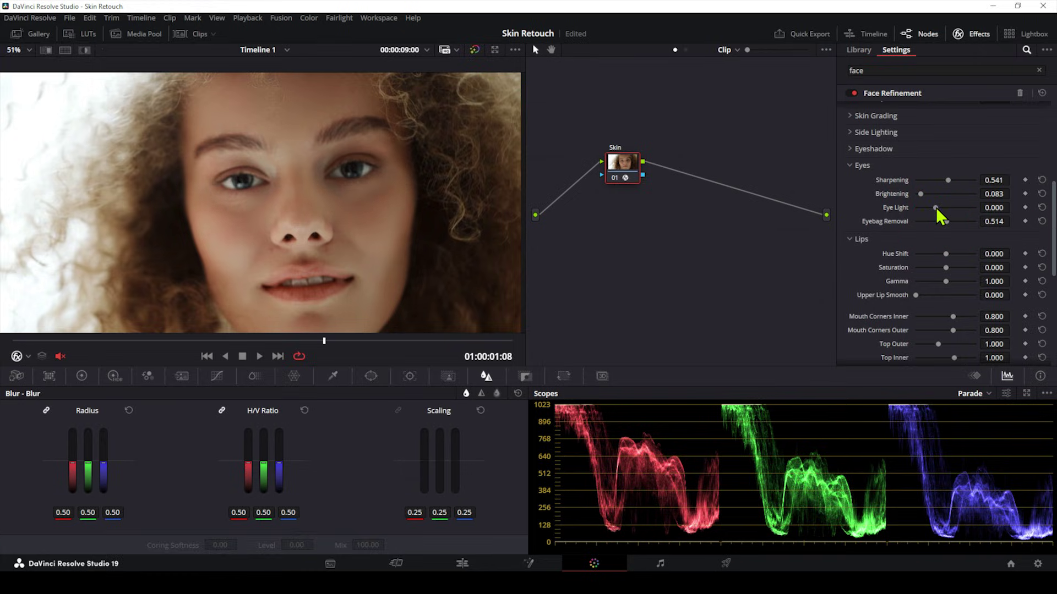
drag(936, 208, 951, 225)
scroll(850, 132, down, 1)
click(852, 132)
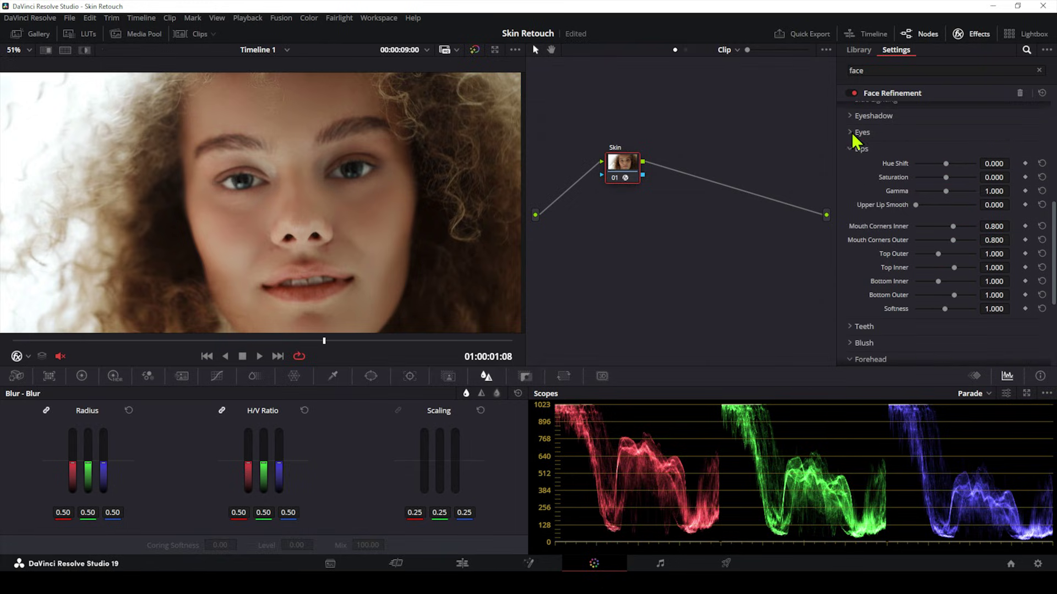
Step: Set the Lips Hue Shift to 0.046, Saturation to 0.119, Gamma to 0.931, Upper Lip Smooth to 0.403 and Softness to 1.106
drag(344, 268, 344, 253)
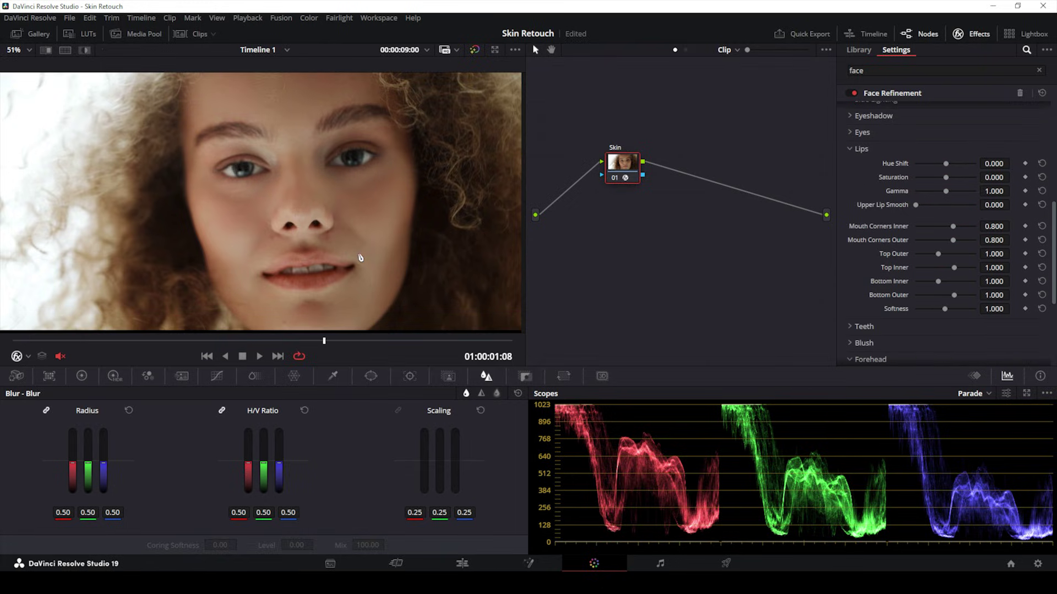
drag(913, 207, 940, 208)
drag(946, 163, 939, 192)
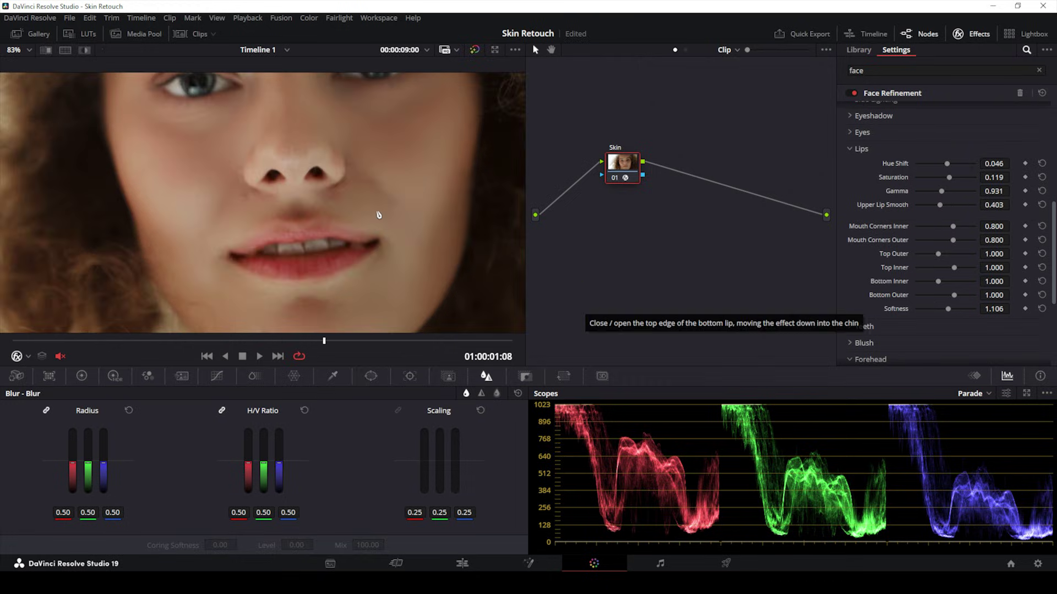
scroll(379, 214, down, 5)
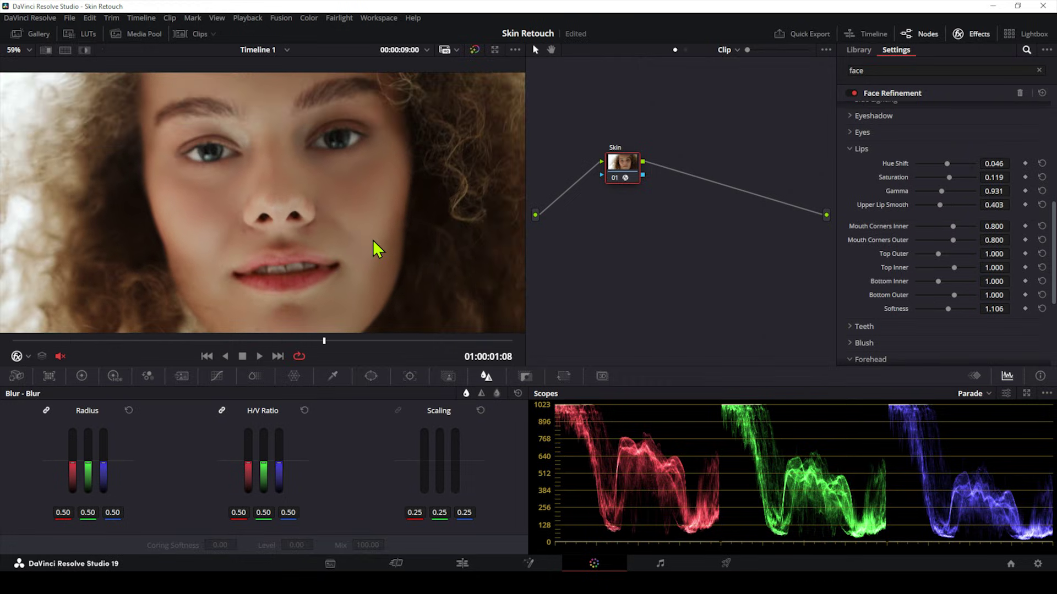
Step: Brighten the teeth by setting the Teeth Gamma to 1.078
scroll(914, 297, down, 3)
click(859, 259)
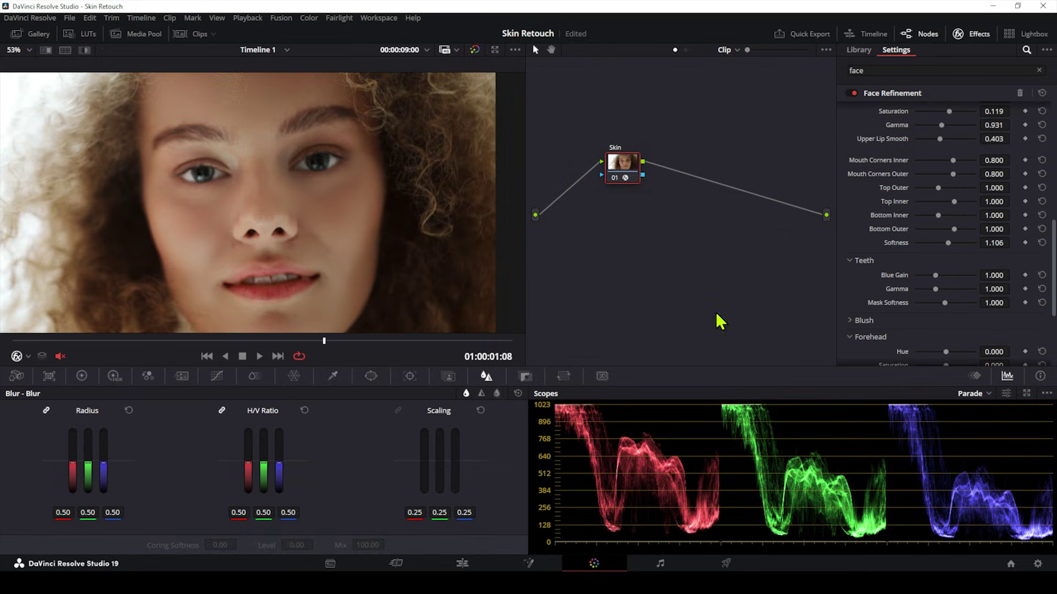
mouse_move(936, 289)
mouse_down()
mouse_move(955, 293)
mouse_move(937, 292)
mouse_up()
Step: Set the Blush Hue to 0.339 and Size to 0.028
scroll(902, 304, down, 3)
click(858, 221)
scroll(356, 226, down, 1)
scroll(357, 225, up, 1)
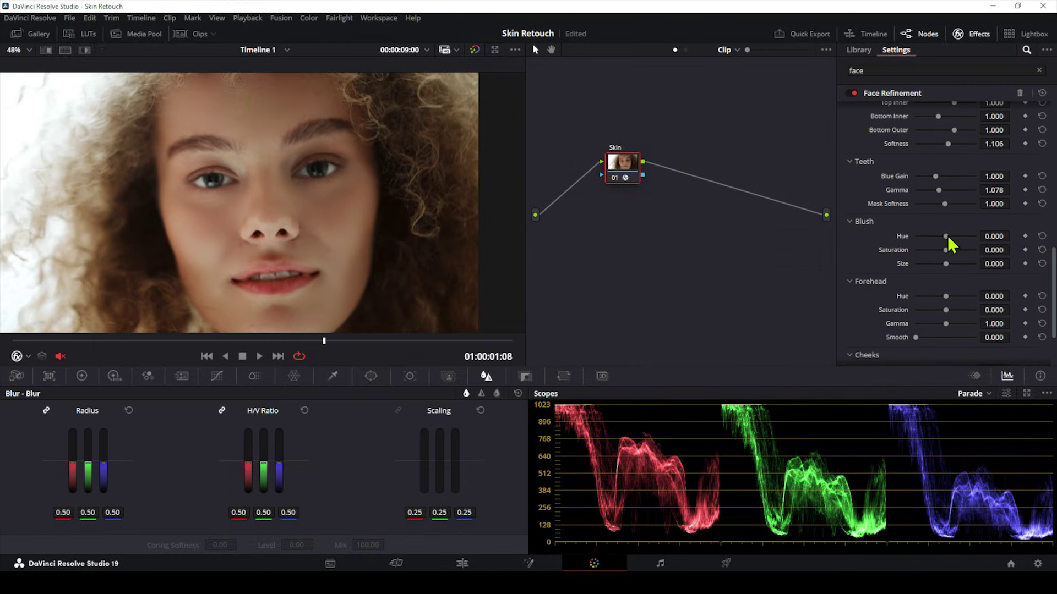
drag(947, 235, 947, 264)
Step: Set the Forehead Smooth to 0.110 and review the whole face
scroll(913, 289, down, 4)
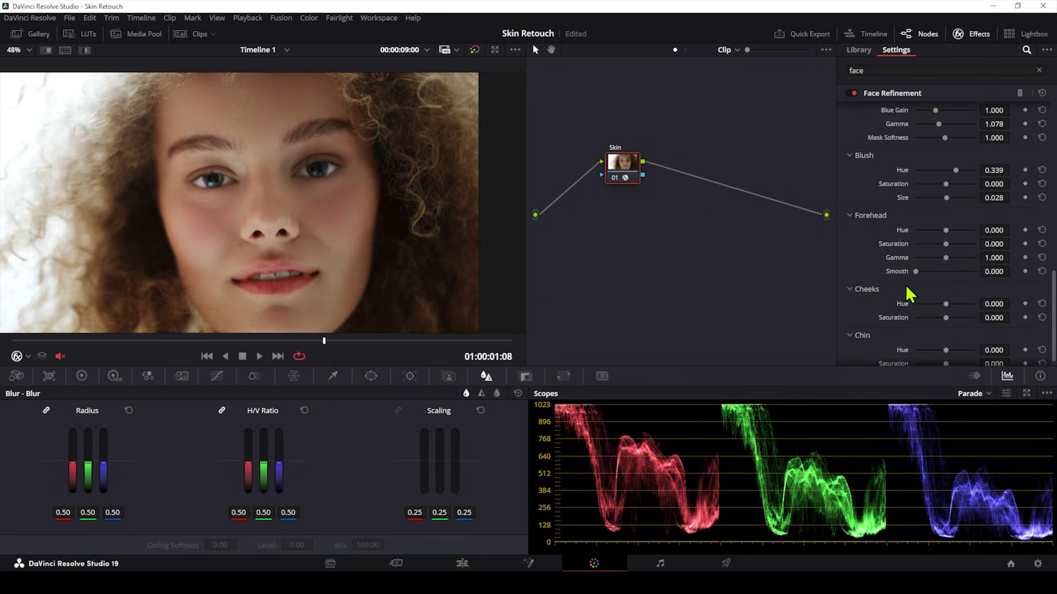
scroll(323, 185, down, 1)
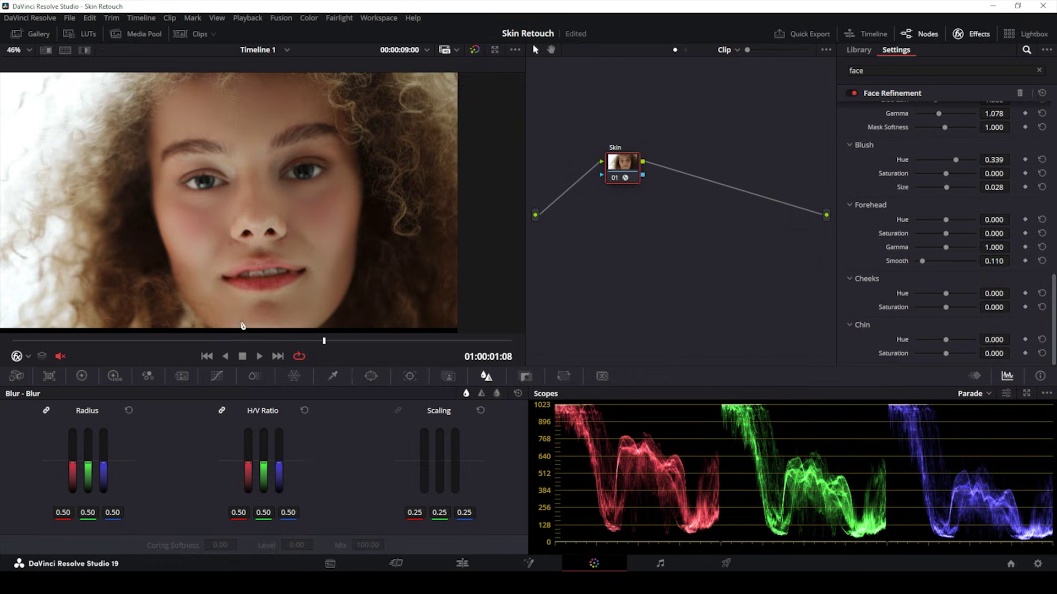
scroll(321, 234, down, 2)
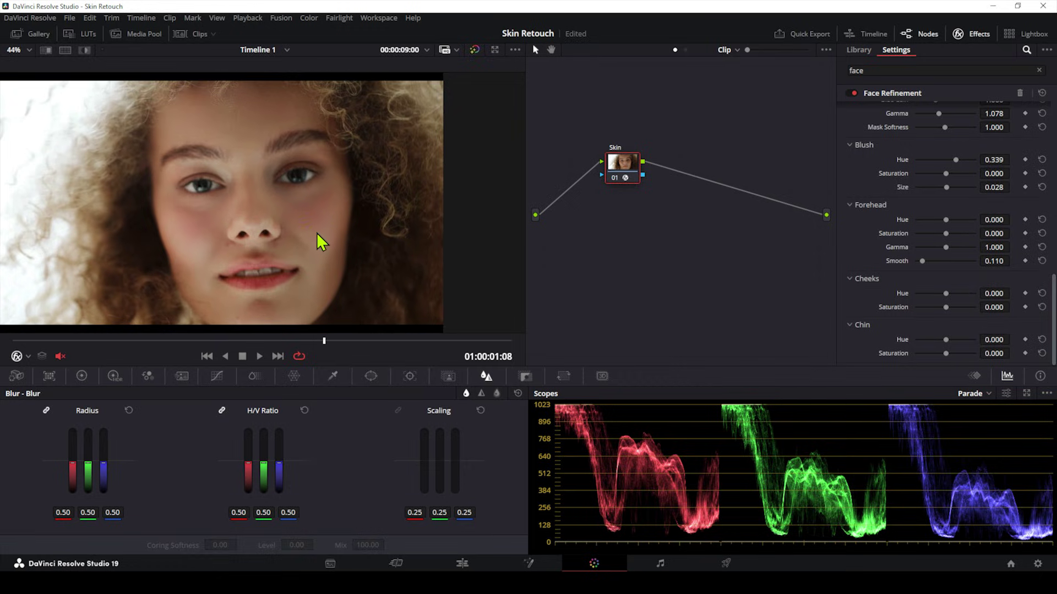
scroll(323, 201, up, 2)
Step: Collapse the Lips and Teeth settings
scroll(938, 247, up, 5)
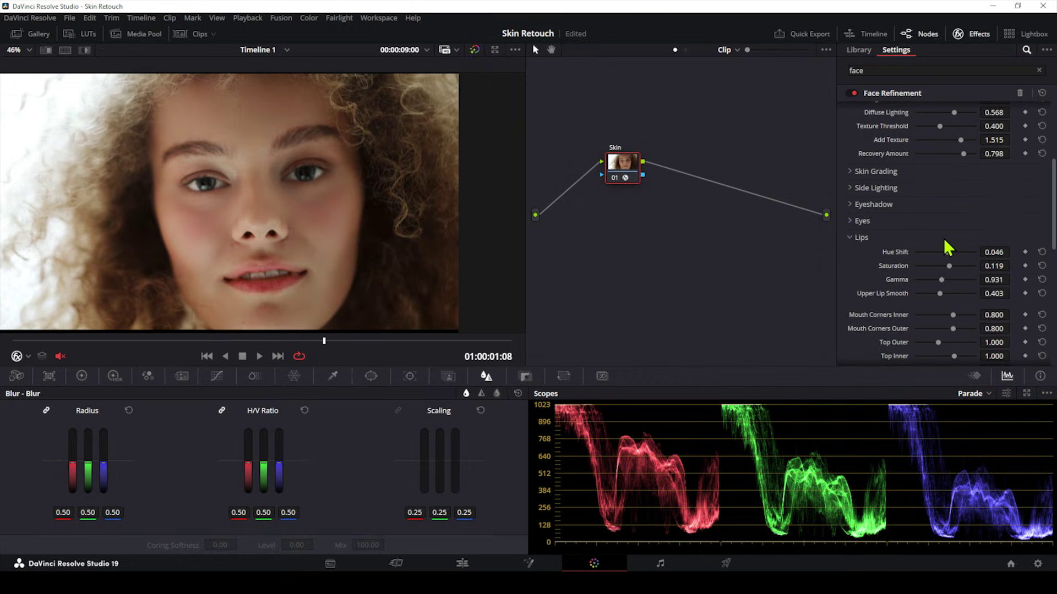
click(851, 237)
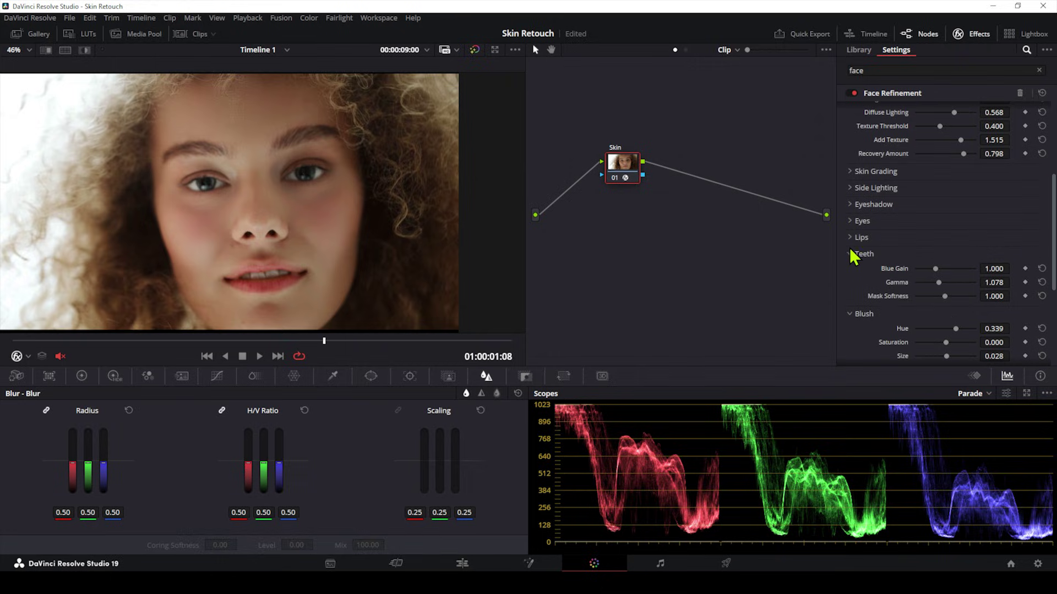
click(851, 259)
click(851, 326)
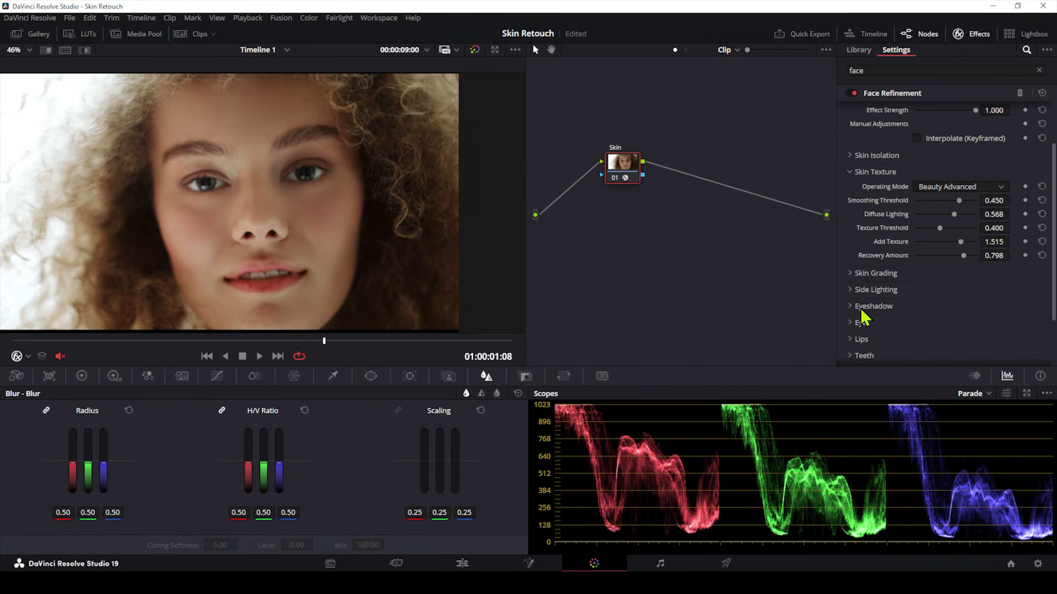
Step: Set Side Lighting to Lift Left 0.046, Gamma Left 0.876, Gain Left 1.215, Lift Right -0.046, Gamma Right 0.986 and Gain Right 0.982
click(861, 290)
scroll(862, 297, down, 3)
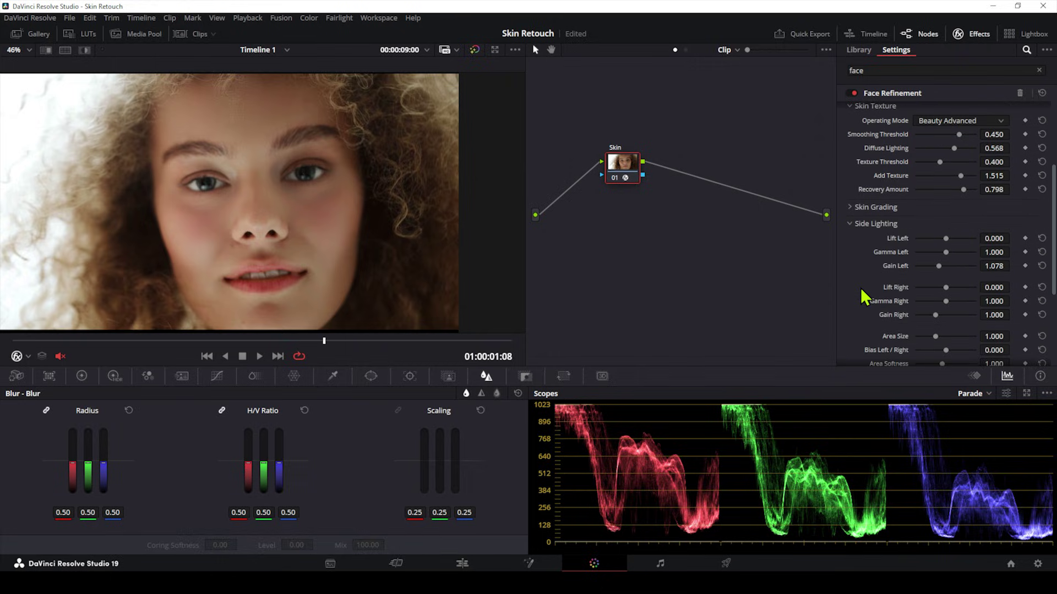
scroll(329, 204, down, 1)
drag(329, 203, 335, 201)
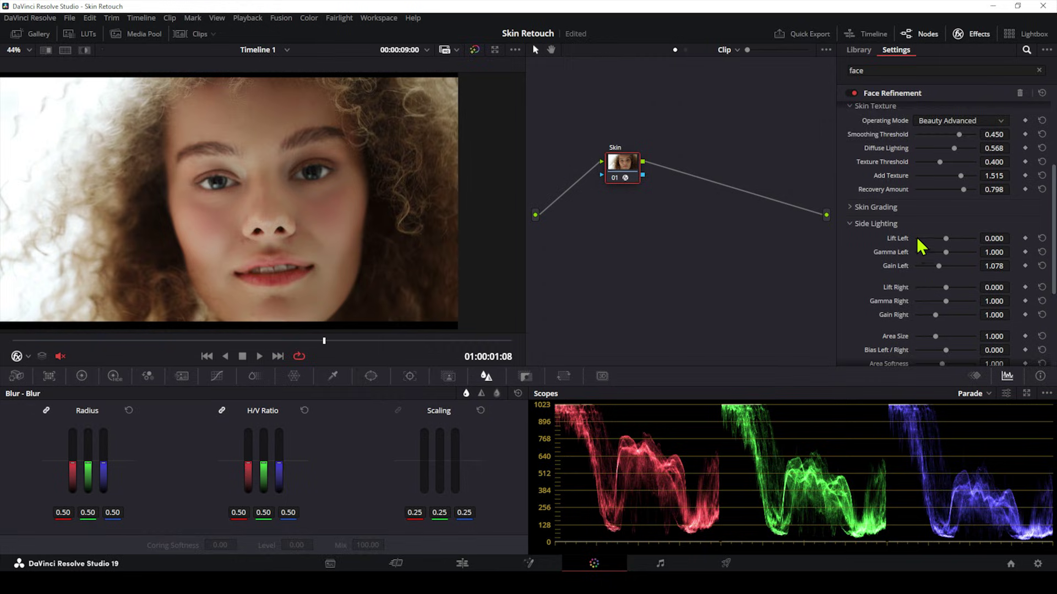
scroll(908, 258, down, 3)
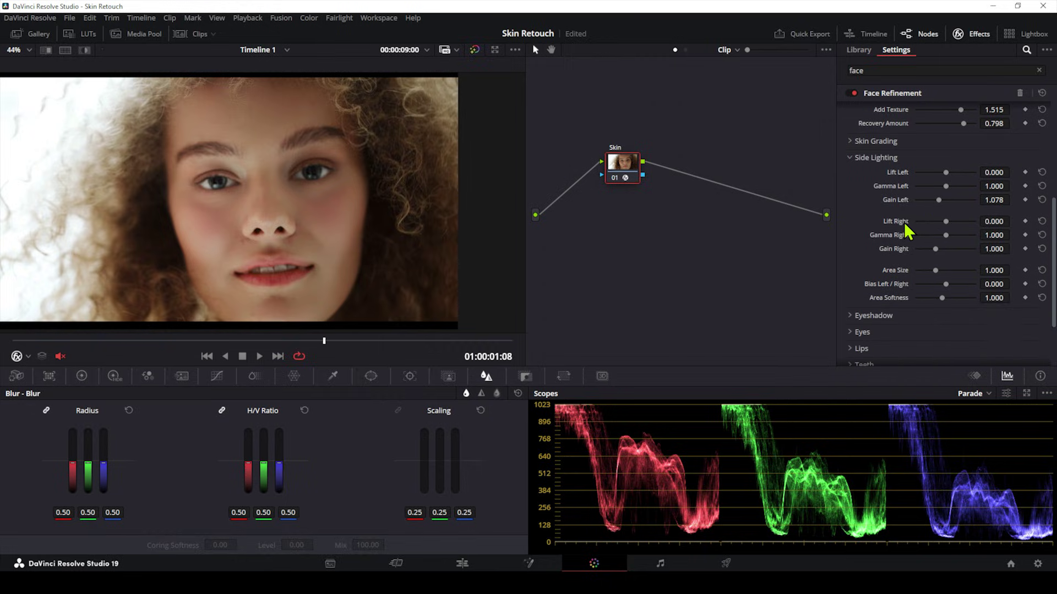
drag(944, 225, 938, 228)
mouse_move(945, 173)
mouse_down()
mouse_move(949, 201)
mouse_move(930, 249)
mouse_move(940, 222)
mouse_up()
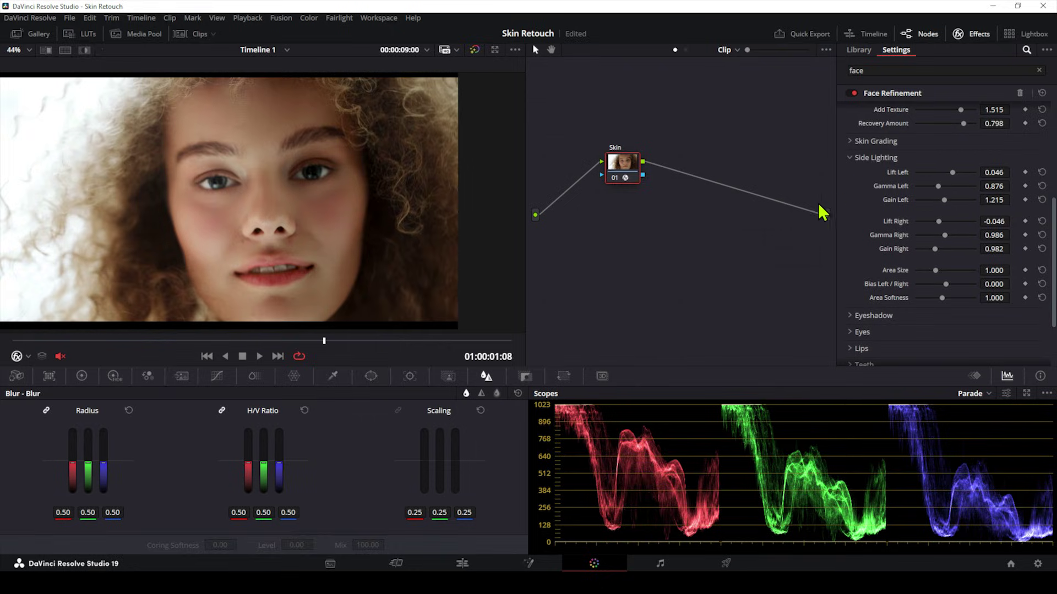
Step: Toggle the Skin node off and on to compare the face before and after retouching
key(ctrl+d)
key(ctrl+d)
key(ctrl+d)
key(ctrl+d)
scroll(405, 245, down, 3)
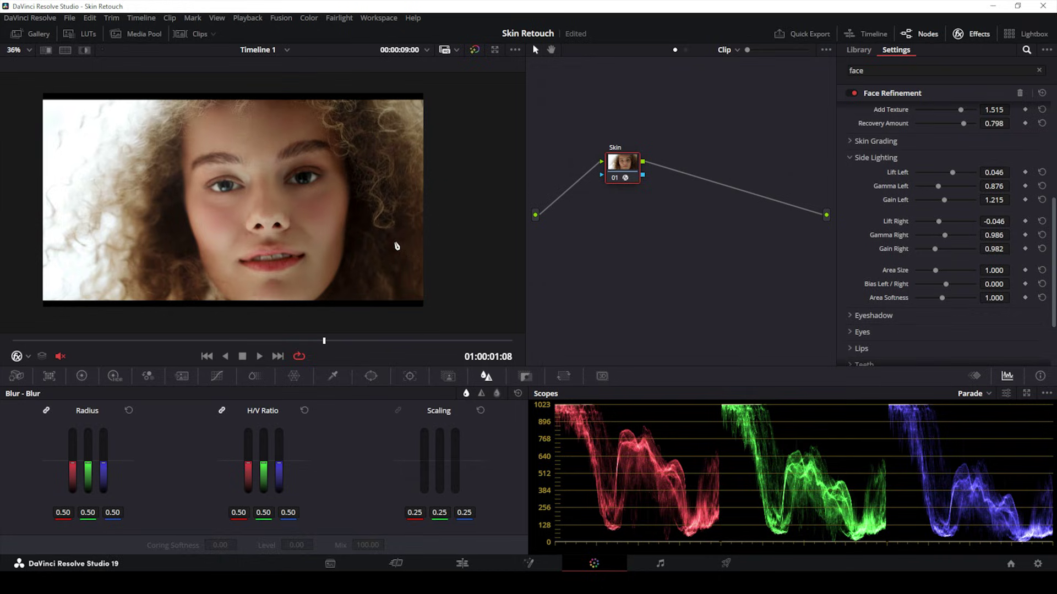
scroll(405, 245, up, 1)
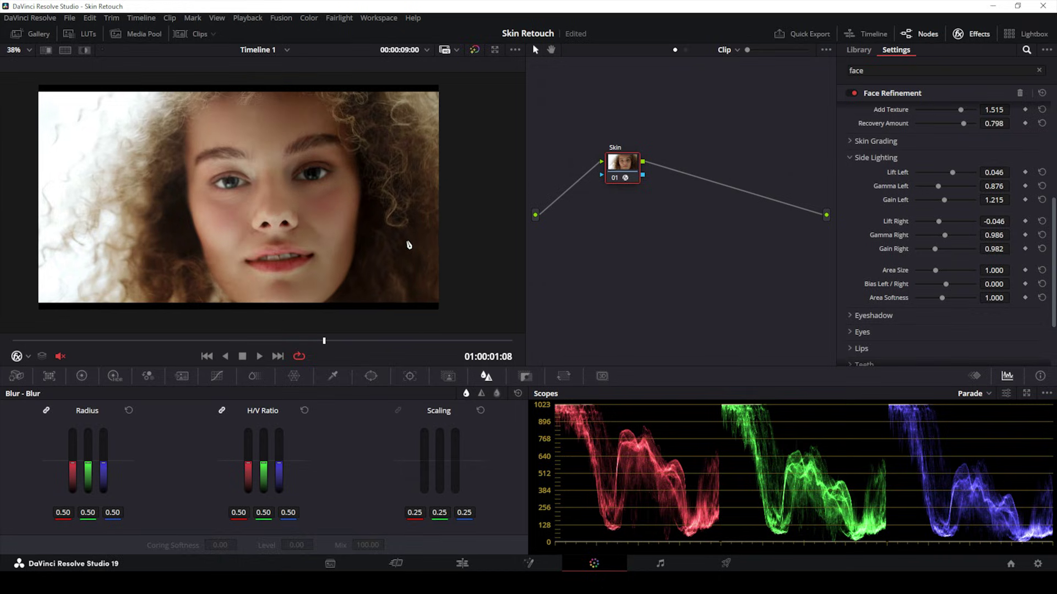
Step: Compare the closer view of the face with and without the Skin node, then with all grades bypassed and restored
key(ctrl+d)
key(ctrl+d)
key(ctrl+d)
key(ctrl+d)
scroll(409, 245, up, 4)
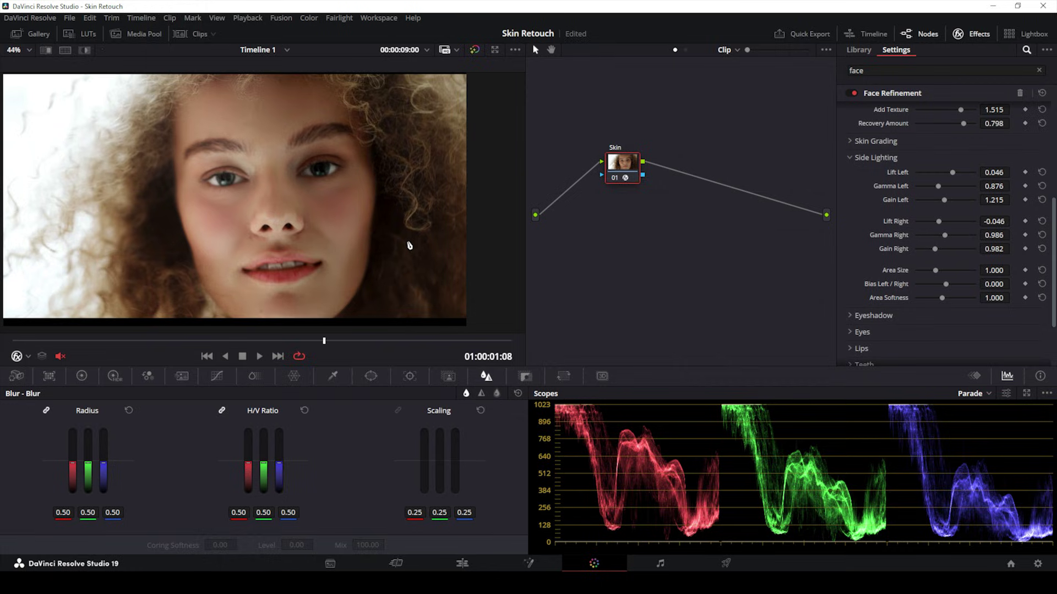
scroll(406, 253, up, 1)
key(shift+d)
key(shift+d)
key(shift+d)
key(shift+d)
scroll(406, 254, down, 1)
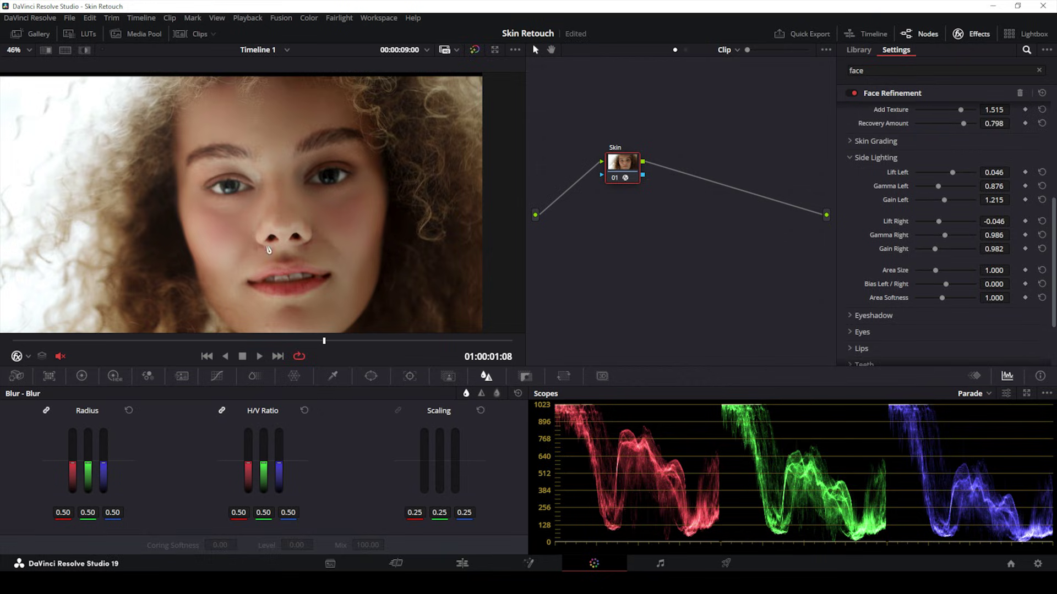
Step: Set the Side Lighting Lift Left to 0.024 and Gamma Left to 0.886
drag(622, 190, 627, 194)
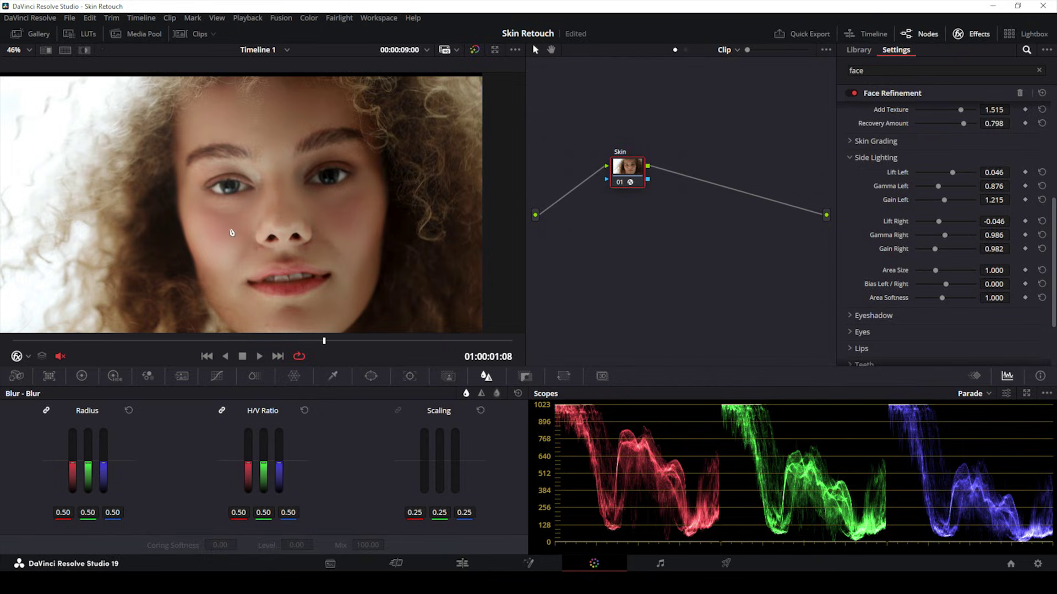
drag(952, 173, 936, 187)
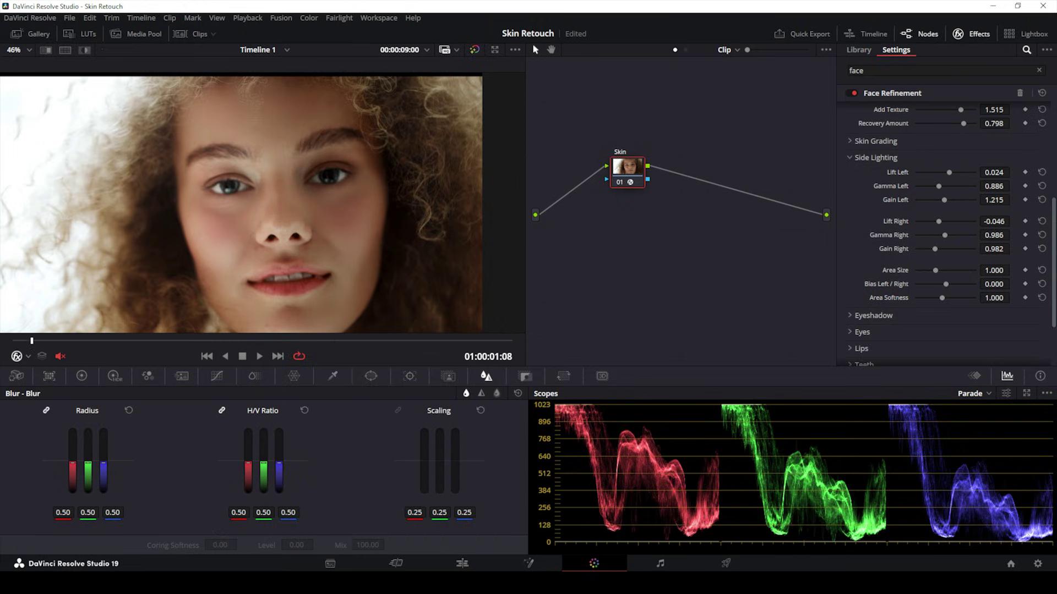
Step: Play the clip with the grade bypassed and restored to check the retouch in motion
click(259, 356)
scroll(345, 265, down, 2)
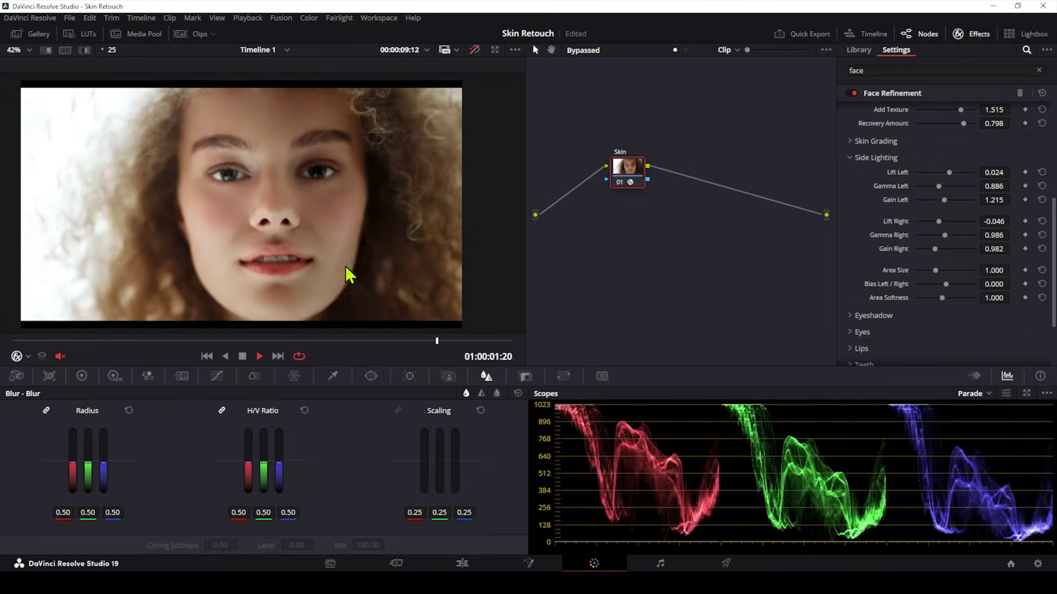
key(space)
key(shift+d)
key(space)
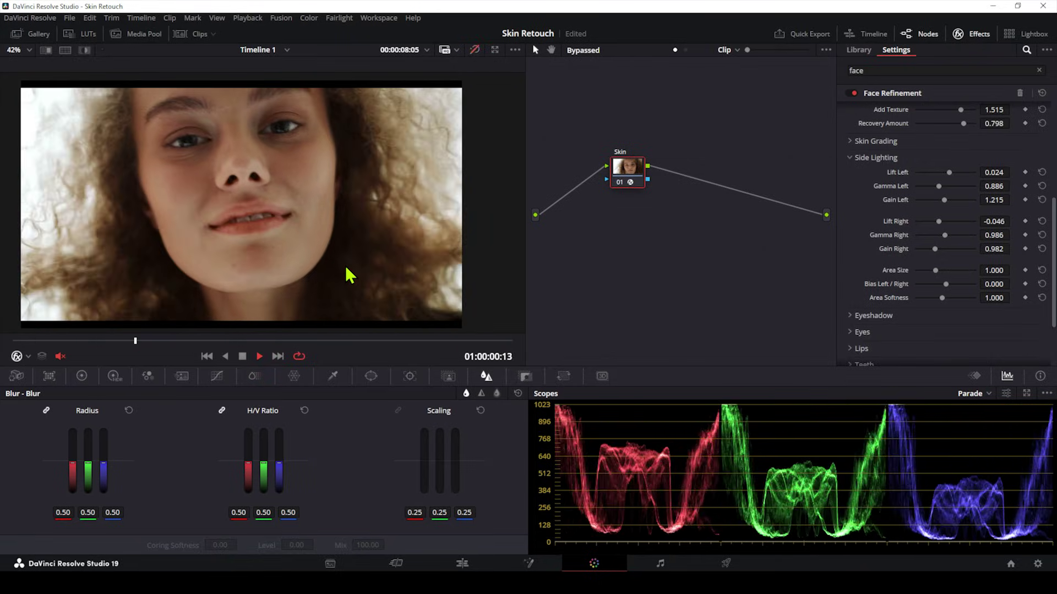
key(shift+d)
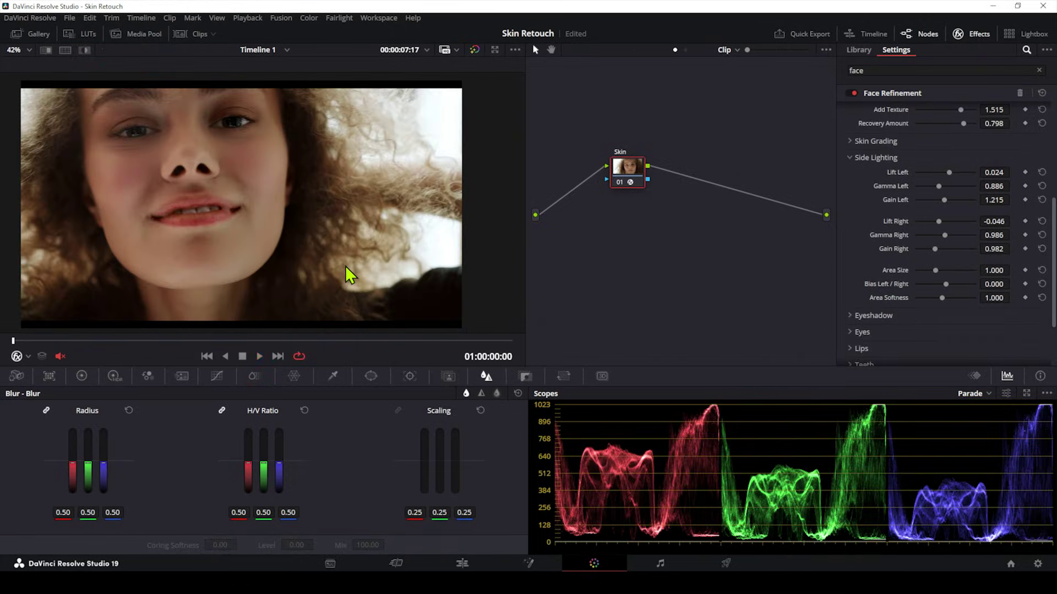
Step: Review the retouched clip in the full-screen viewer, pausing on the face, and return to the normal layout
key(ctrl+f)
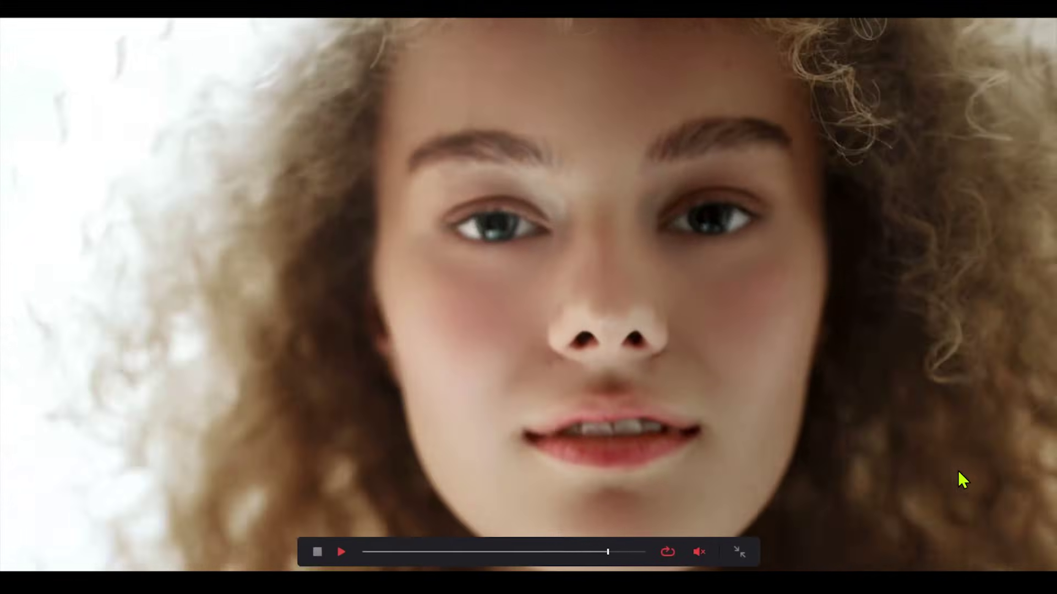
key(space)
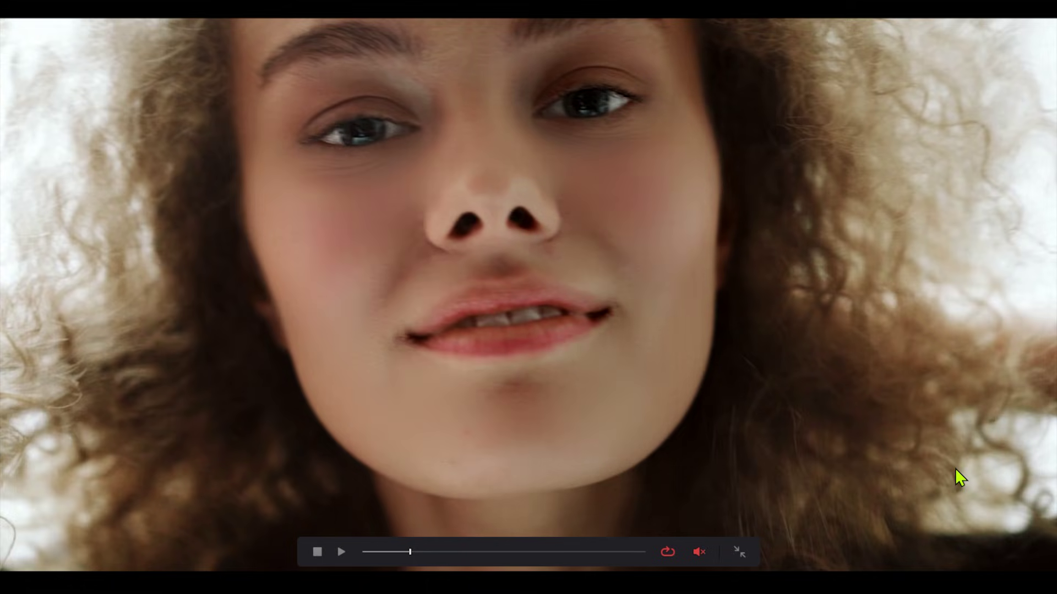
key(Down)
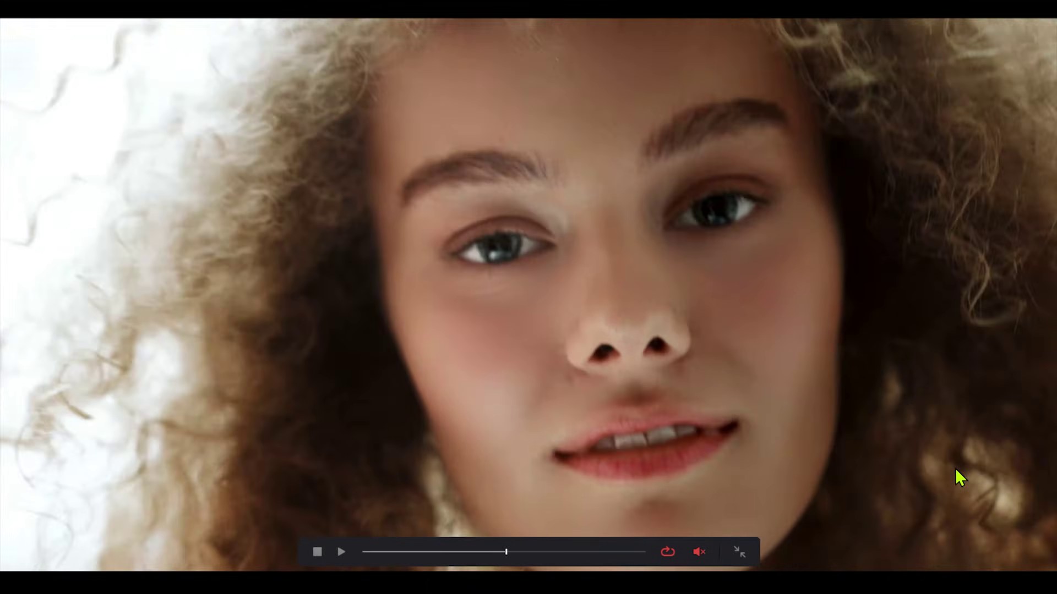
key(Escape)
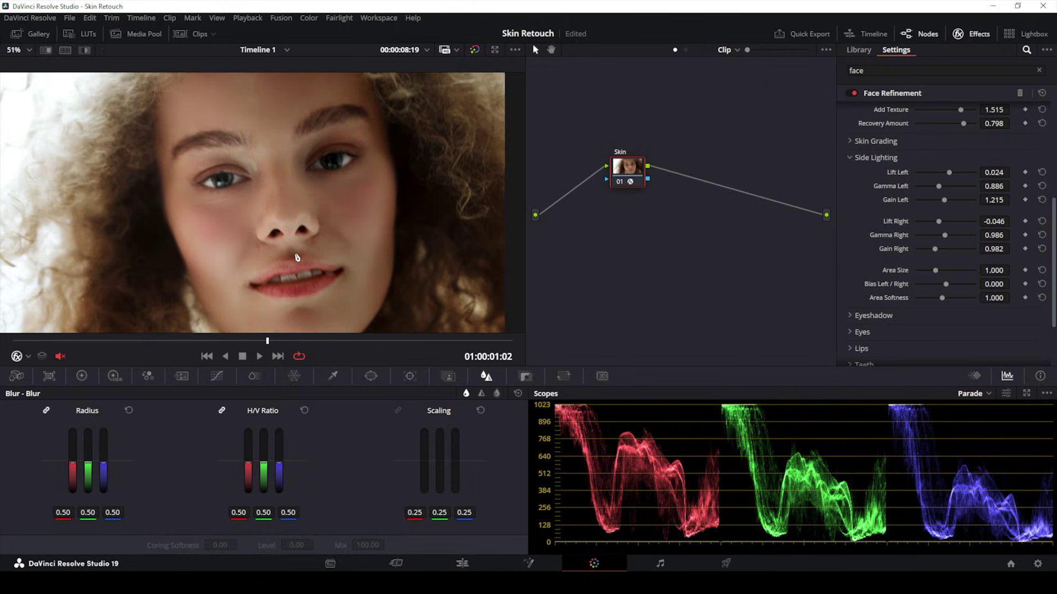
Step: Reduce the Face Refinement Effect Strength to 0.651 under Face Location
click(527, 378)
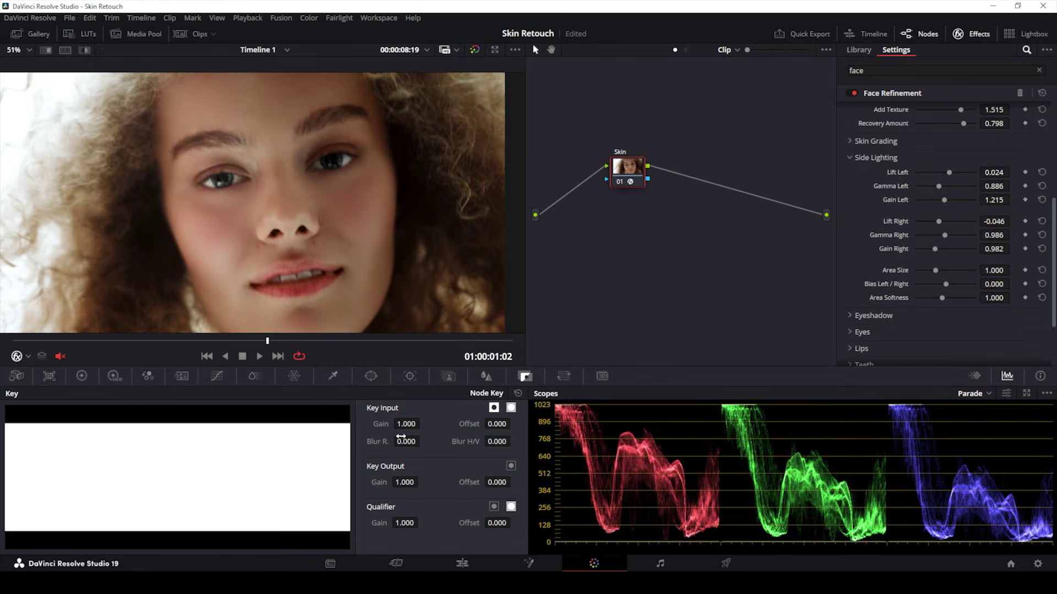
scroll(865, 286, down, 3)
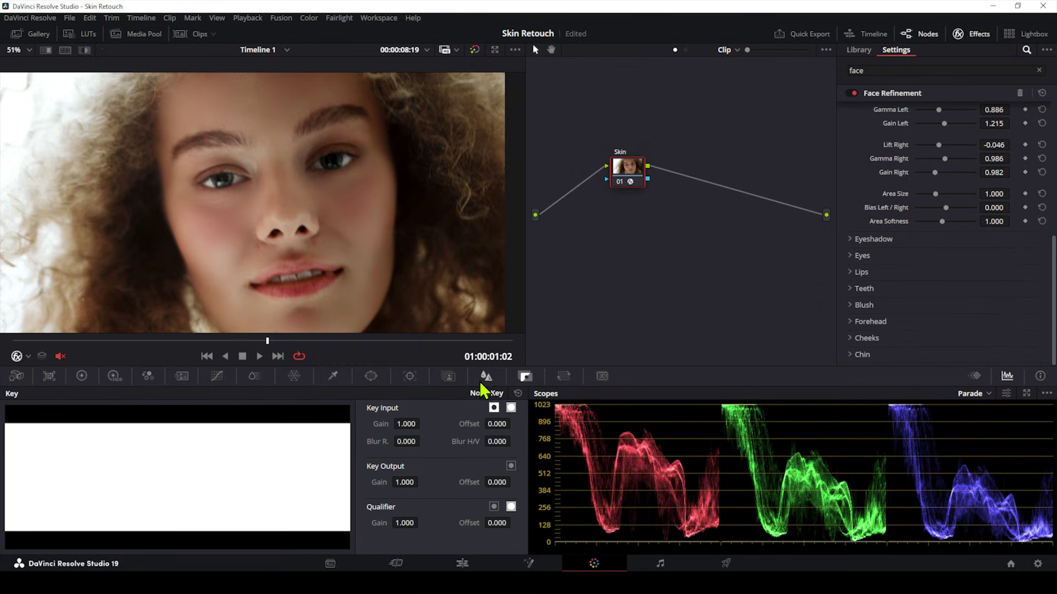
click(409, 376)
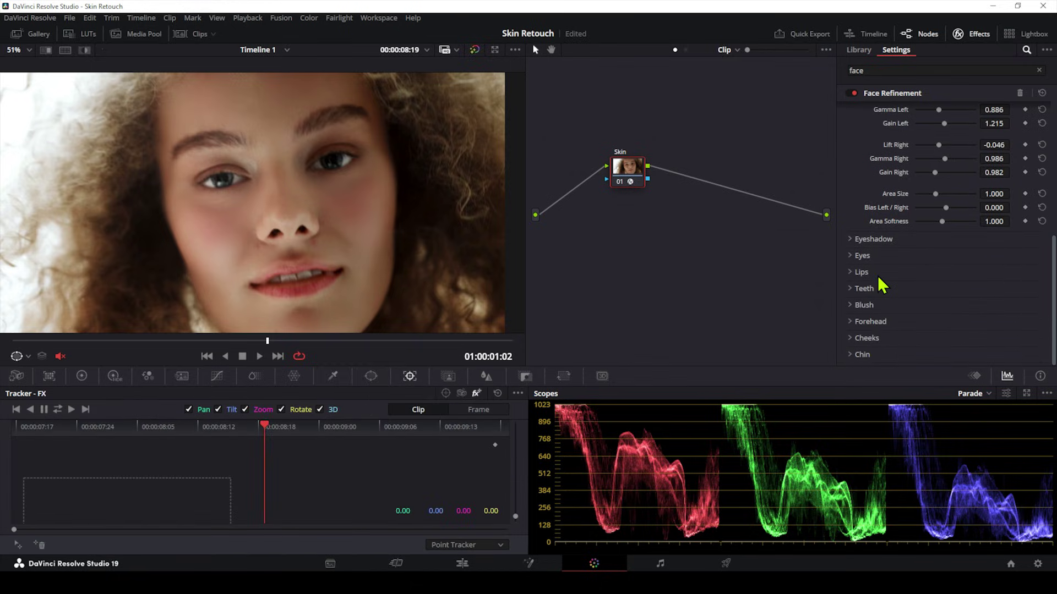
scroll(878, 276, up, 5)
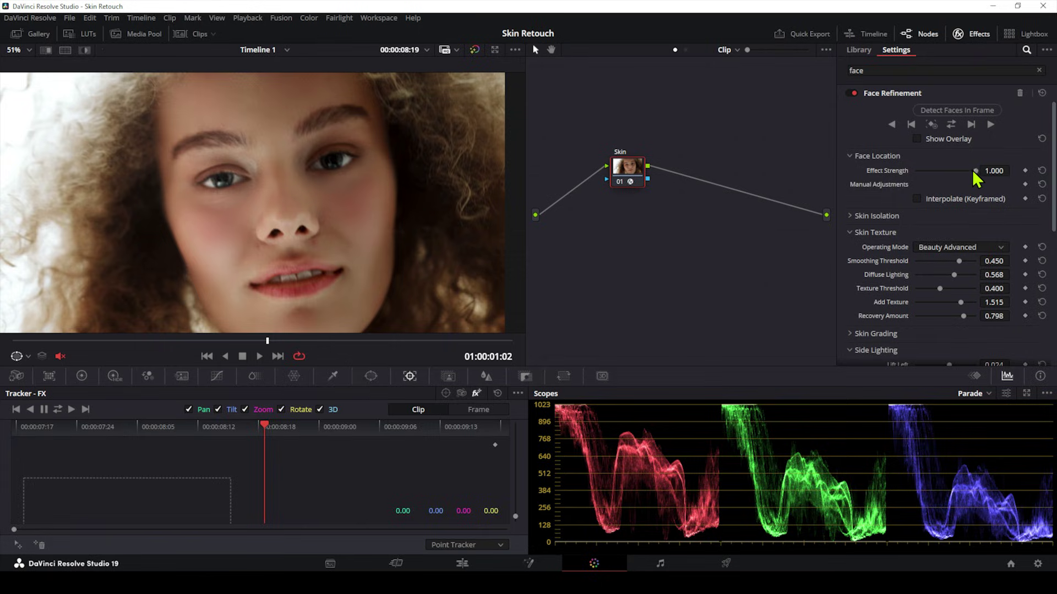
mouse_move(973, 172)
mouse_down()
mouse_move(887, 182)
mouse_move(954, 177)
mouse_up()
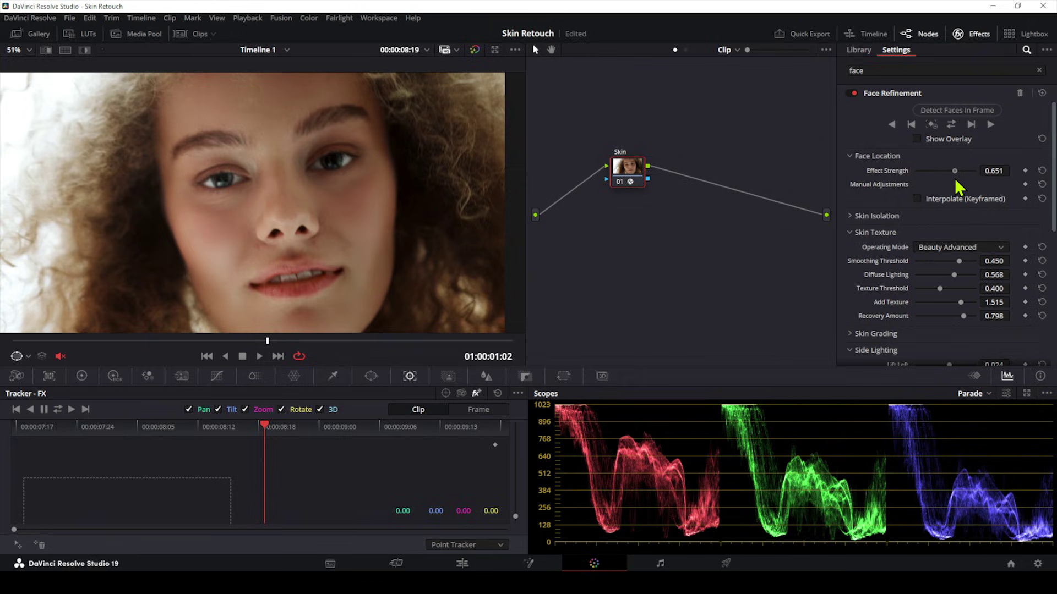
Step: Check the reduced retouch by toggling the Skin node, playing the clip and bypassing the grade on a paused frame
key(ctrl+d)
key(ctrl+d)
key(space)
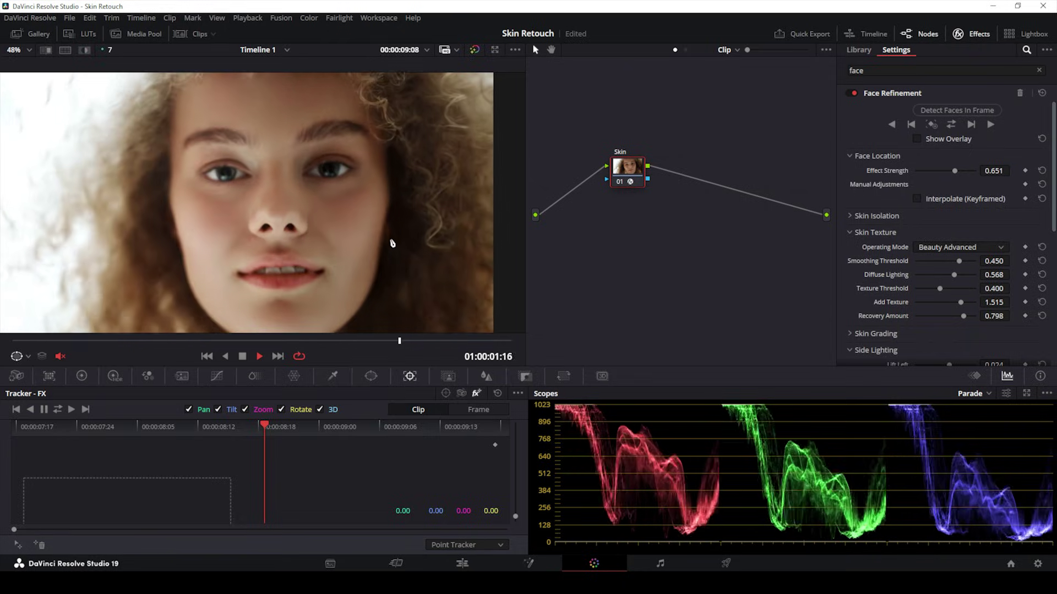
key(space)
key(shift+d)
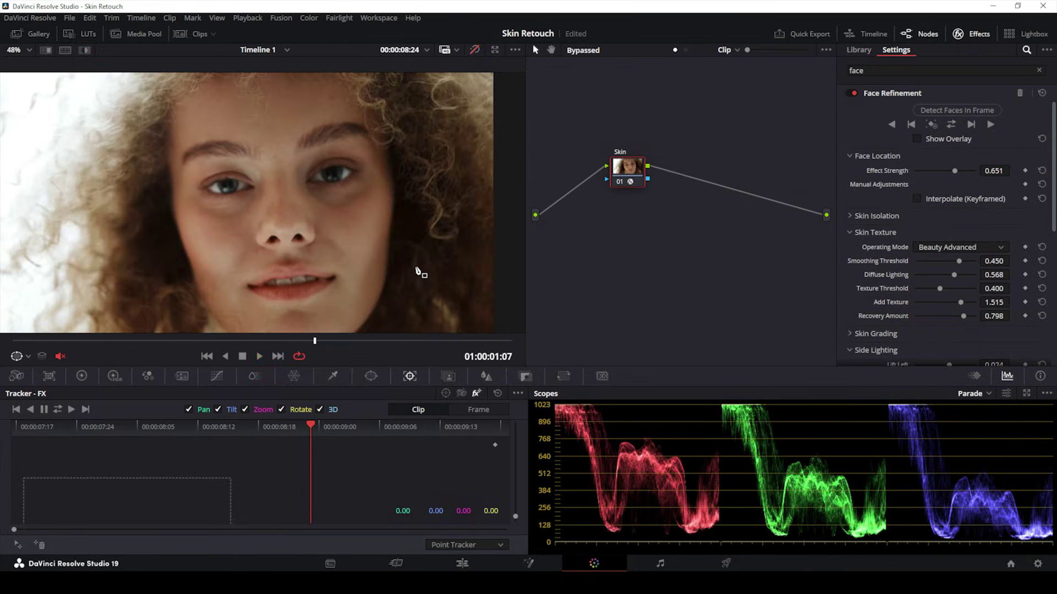
key(shift+d)
Step: Add a serial node after Skin and set its Mid/Detail to -46.50
key(alt+s)
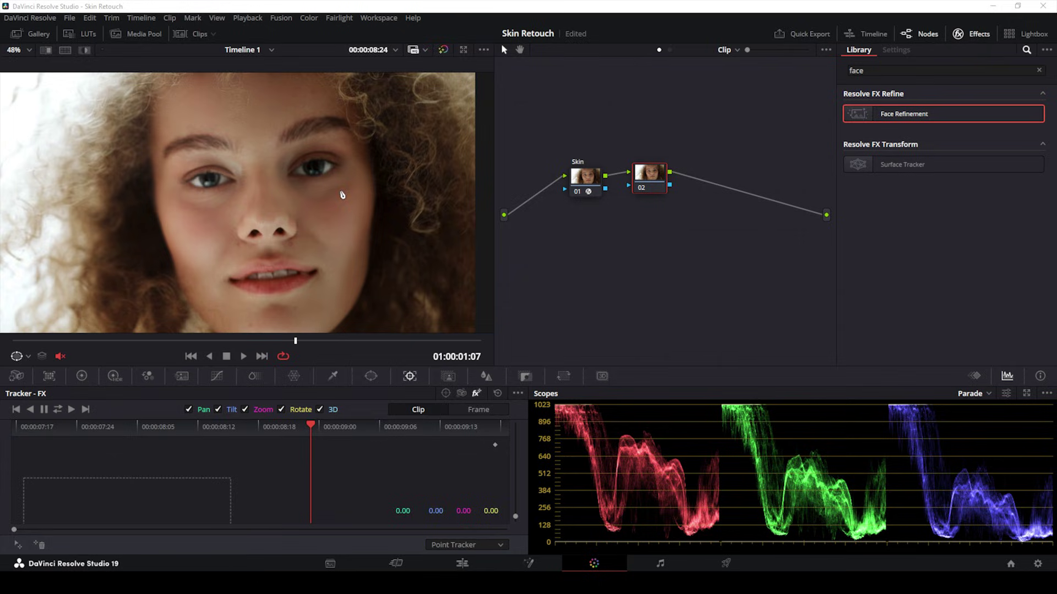
drag(660, 179, 665, 181)
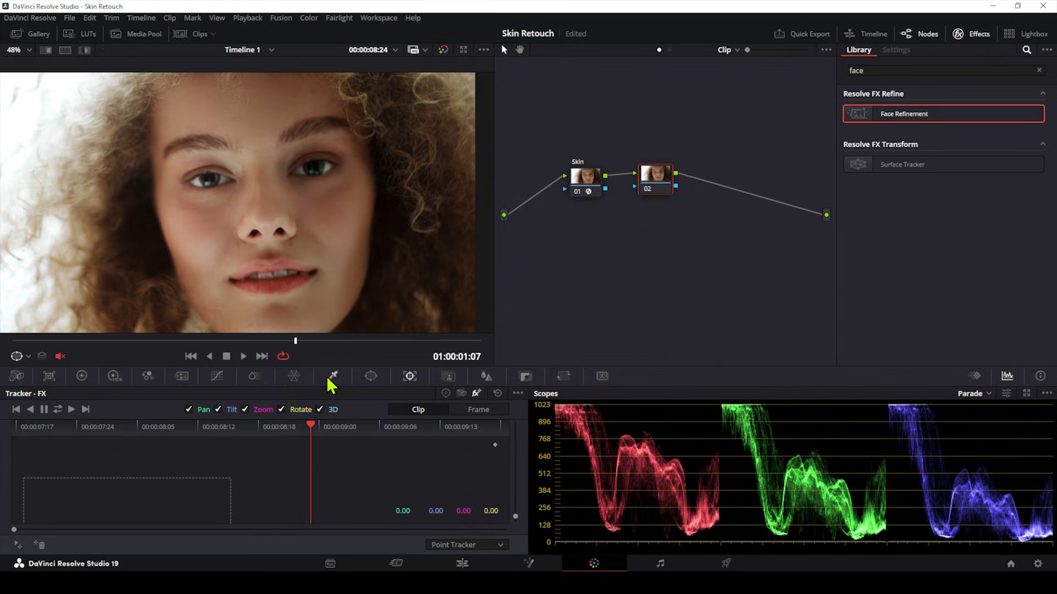
click(340, 380)
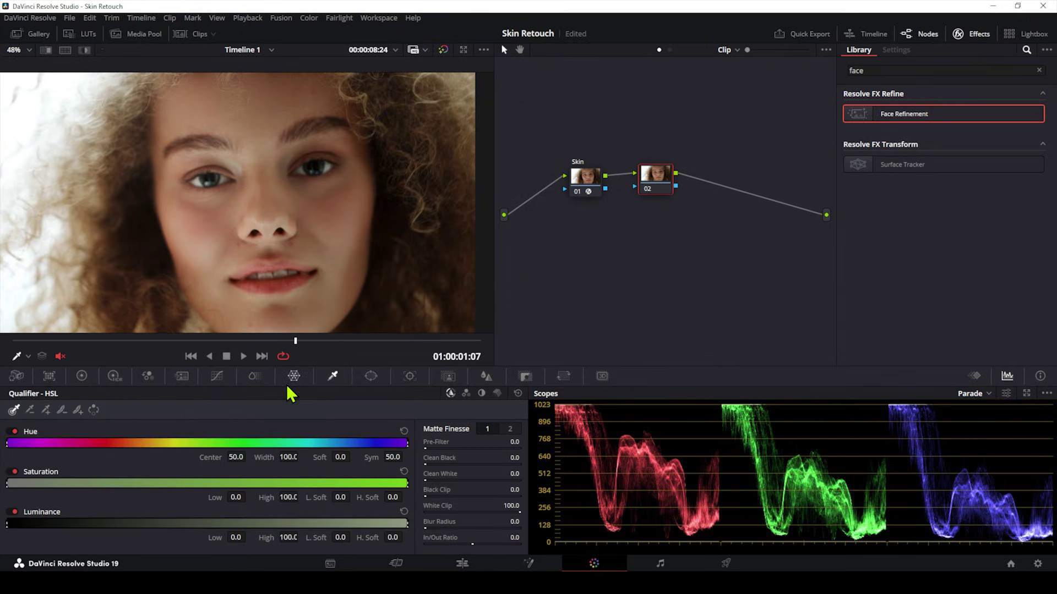
click(91, 375)
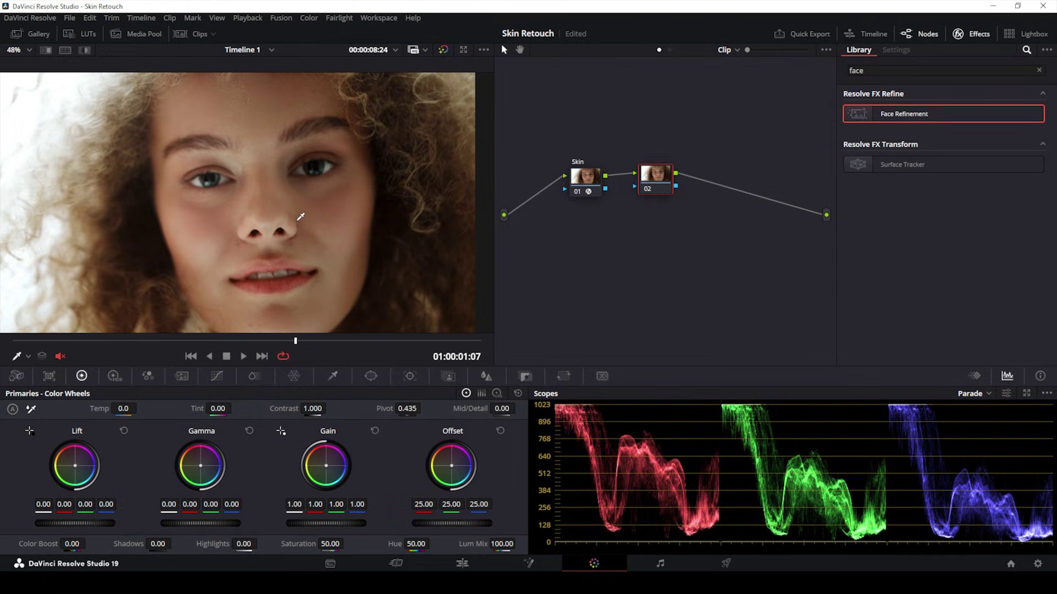
click(290, 219)
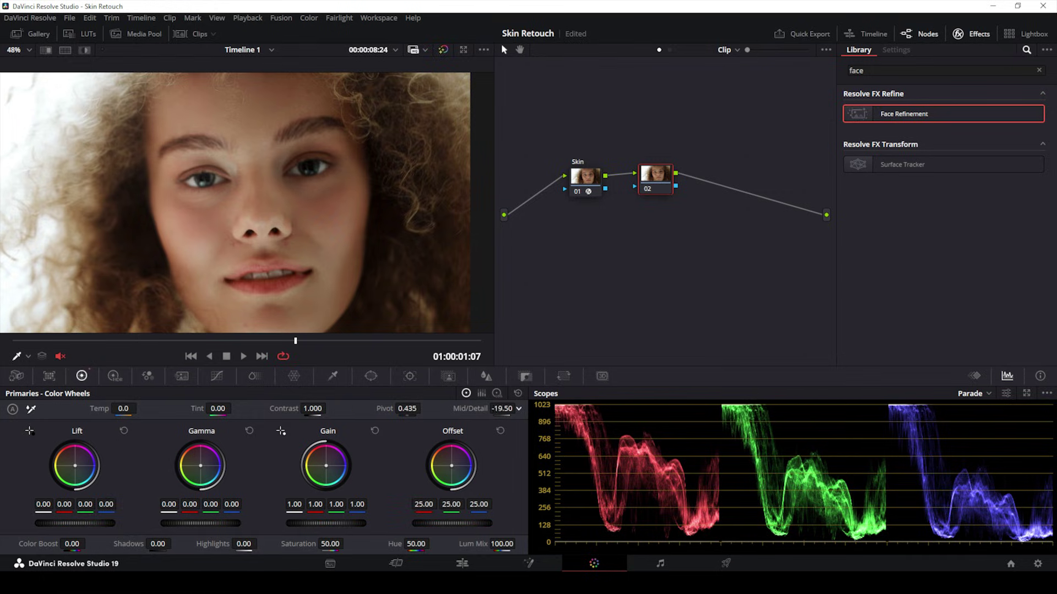
drag(502, 409, 450, 409)
drag(518, 409, 522, 408)
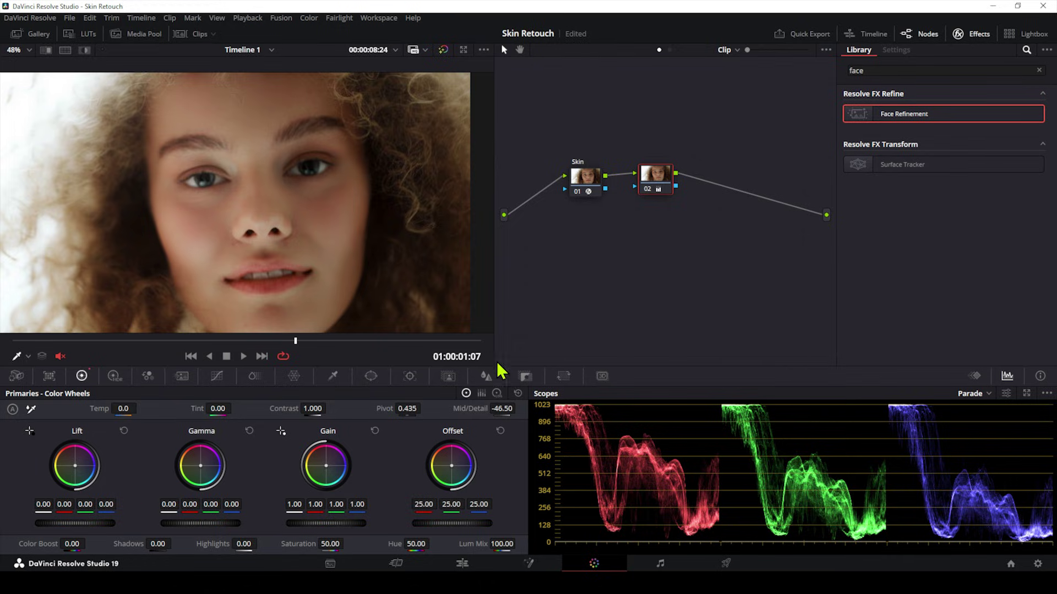
Step: Set the second node's Blur Radius to 0.45 on all channels, align it with Skin and label it "soft"
click(485, 376)
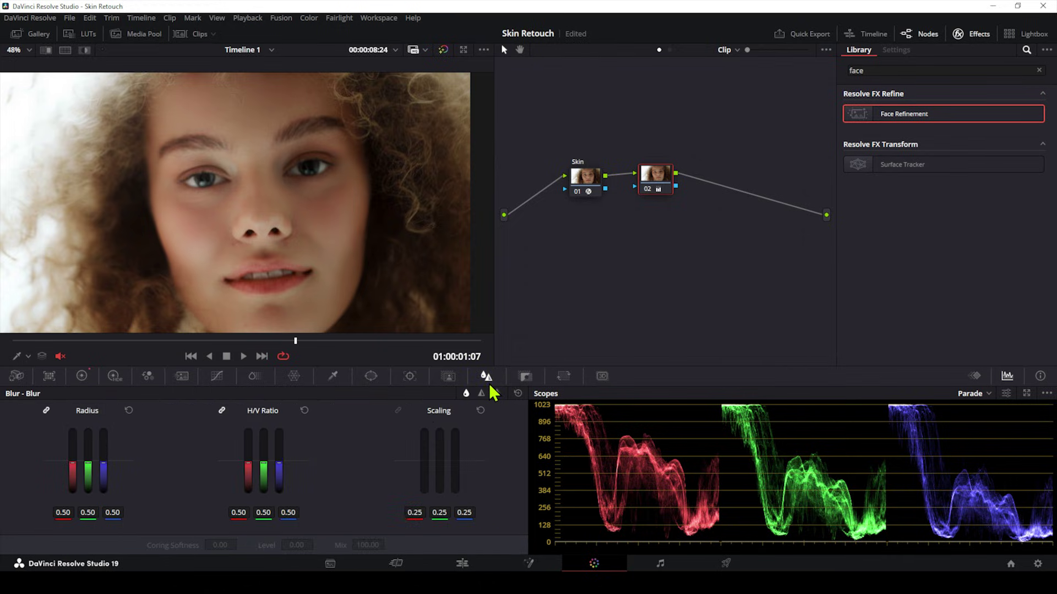
drag(112, 513, 104, 512)
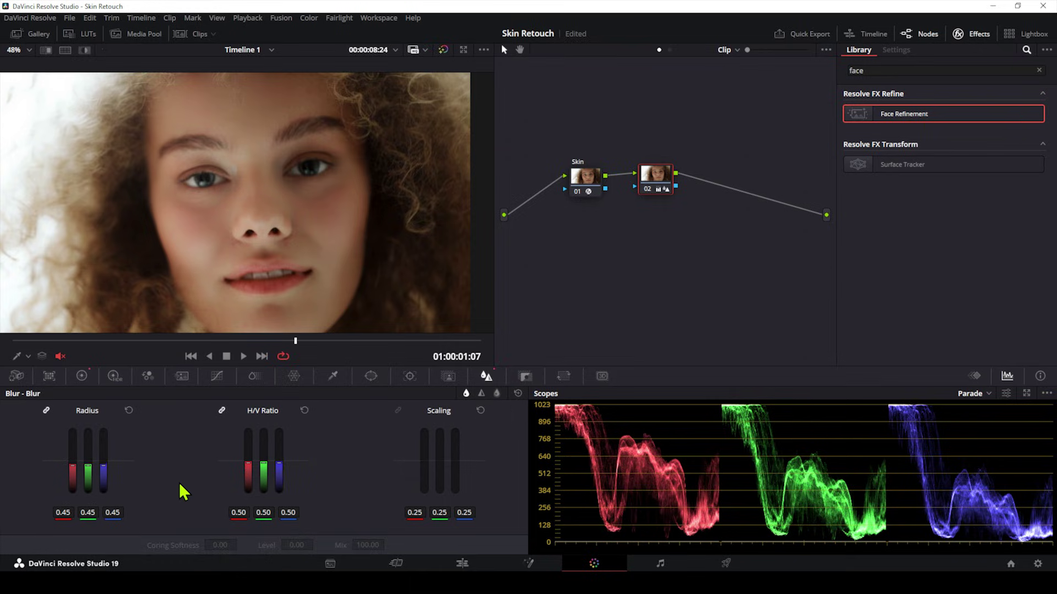
drag(659, 189, 663, 193)
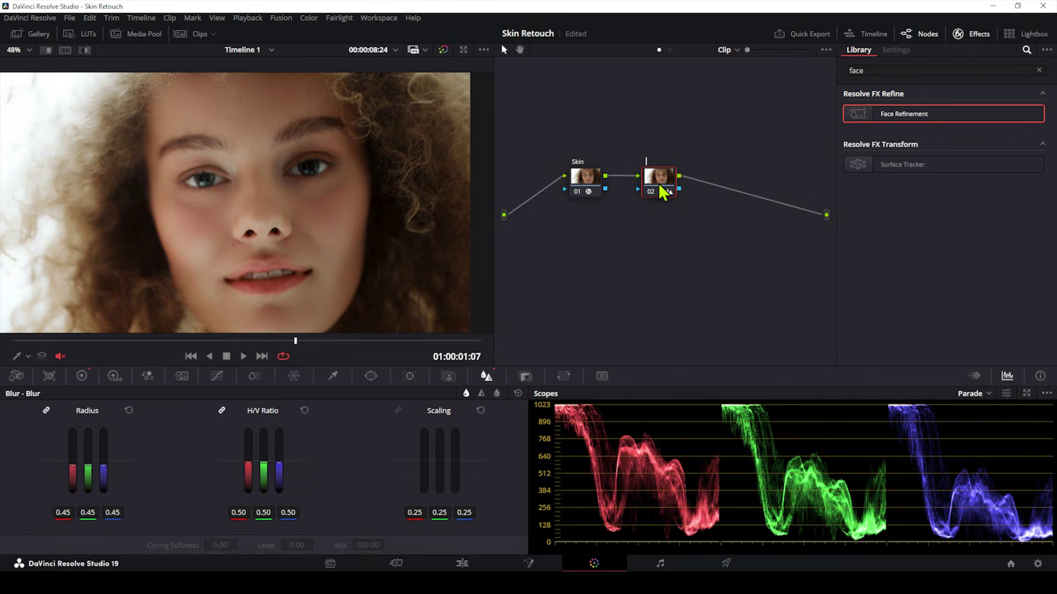
Step: Add a serial node after soft, search the effects library for "glow" and apply the Glow effect to the new node
key(alt+s)
click(714, 178)
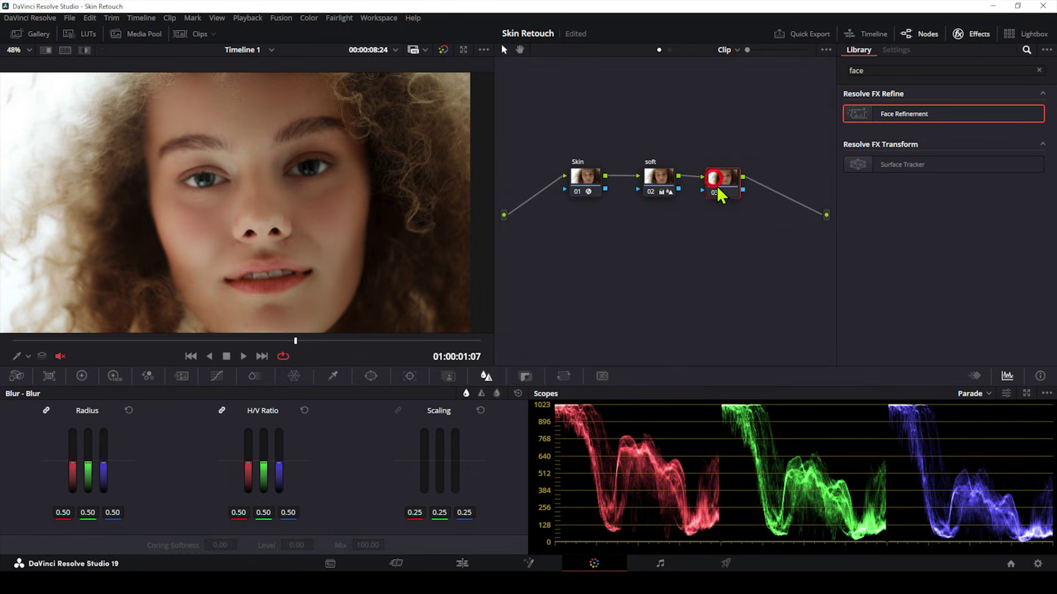
double_click(878, 70)
text(glow)
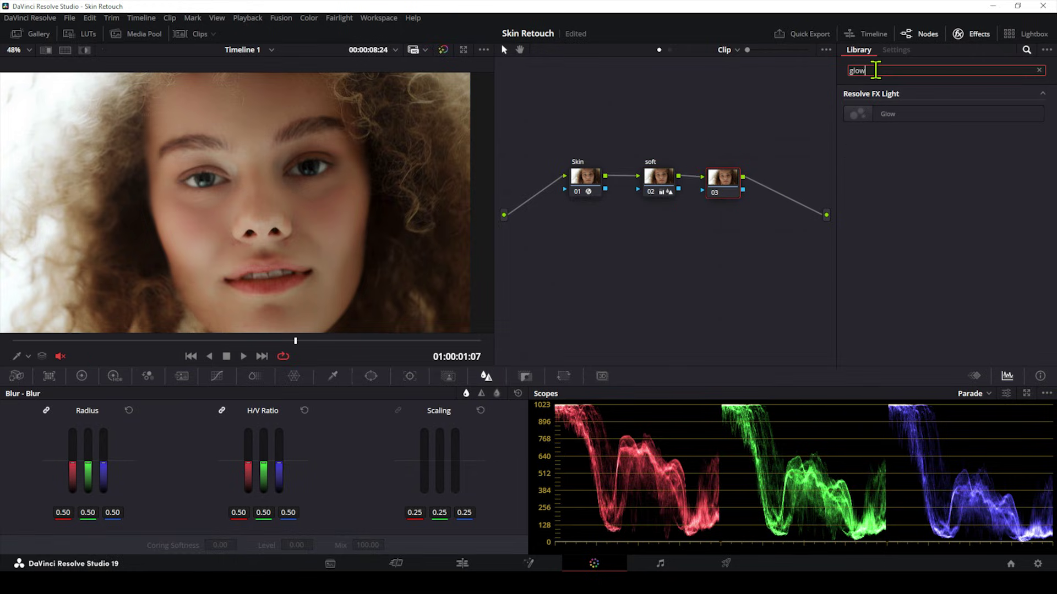
drag(913, 121, 737, 190)
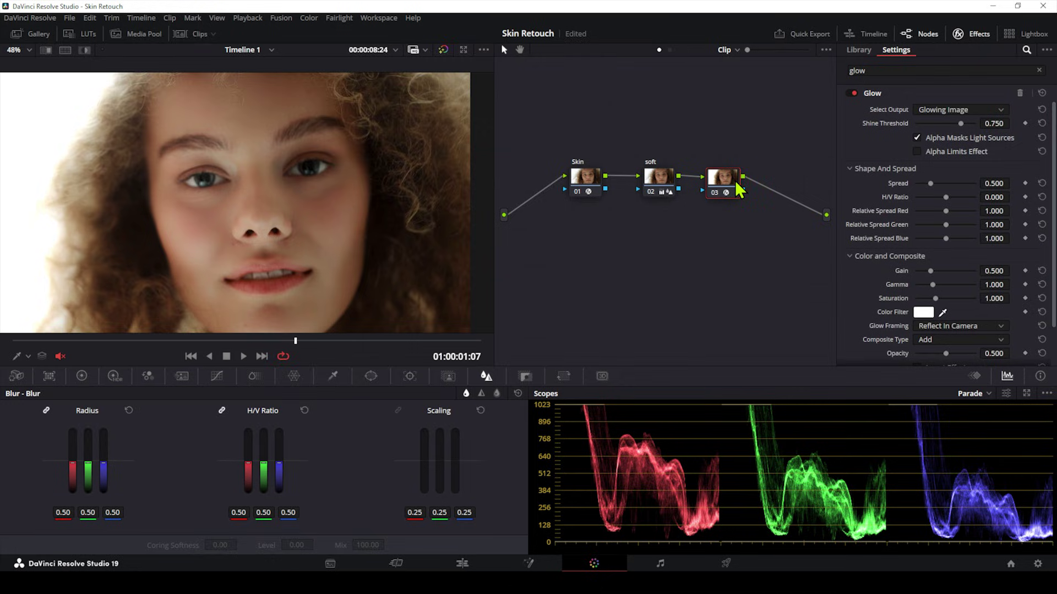
Step: Set the Glow's Shine Threshold to 0.119, Saturation to 0.633, Bright Region Recovery to 0.468 and Global Blend to 0.165
scroll(346, 231, down, 2)
drag(961, 124, 921, 136)
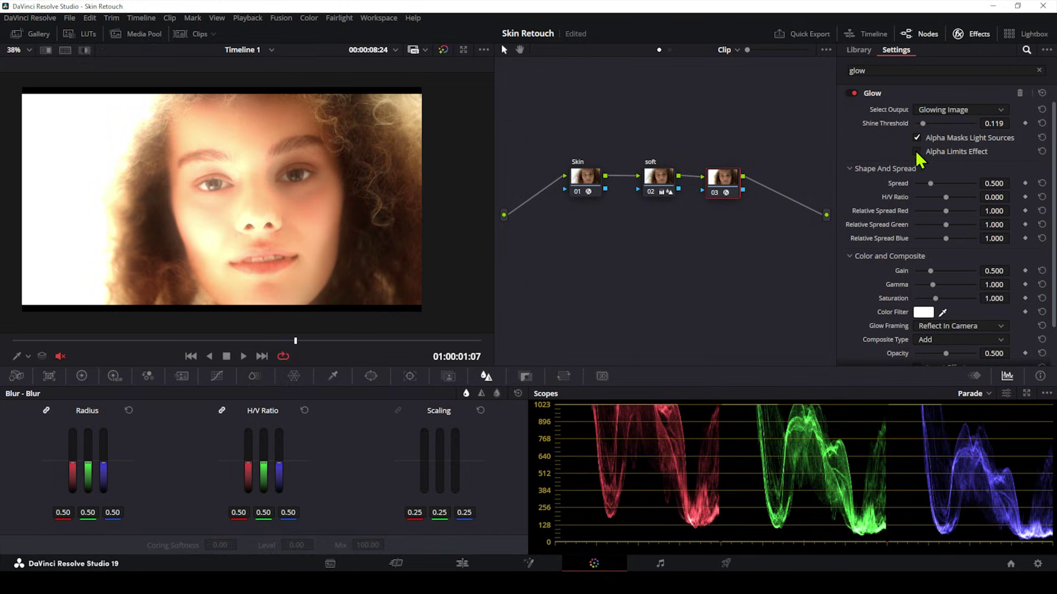
scroll(925, 275, down, 2)
mouse_move(936, 254)
mouse_down()
mouse_move(916, 263)
mouse_move(930, 264)
mouse_up()
drag(917, 338, 946, 347)
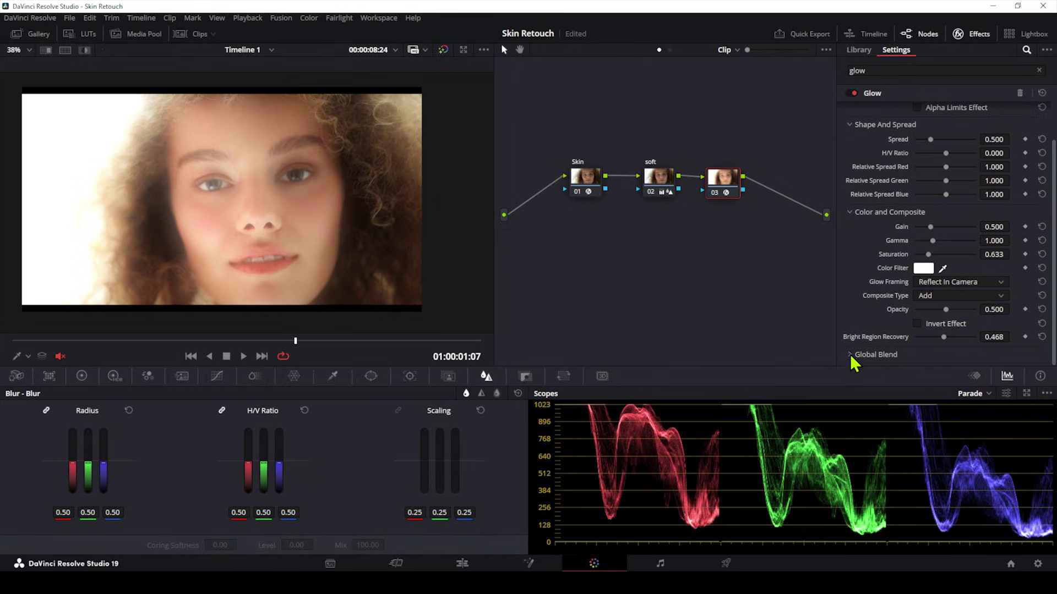
scroll(919, 355, down, 1)
mouse_move(926, 361)
mouse_down()
mouse_move(936, 359)
mouse_move(926, 360)
mouse_up()
Step: Toggle the Glow node off and on to compare the image with and without the glow
key(ctrl+d)
key(ctrl+d)
key(ctrl+d)
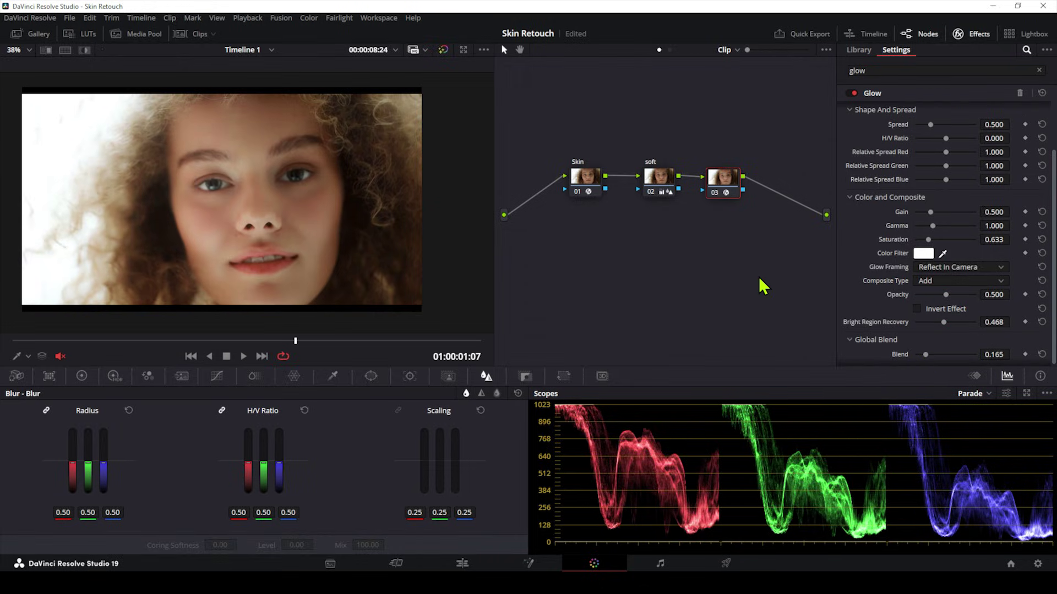
key(ctrl+d)
key(ctrl+d)
key(ctrl+d)
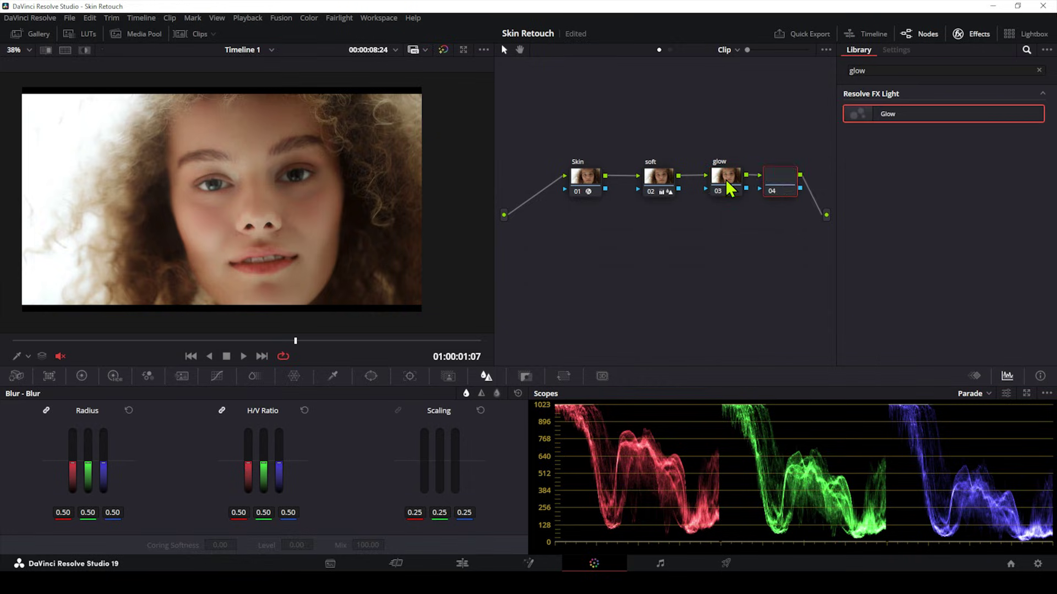
Step: Add a serial node after glow, search the effects library for "sha" and apply the Sharpen Edges effect to it
key(alt+s)
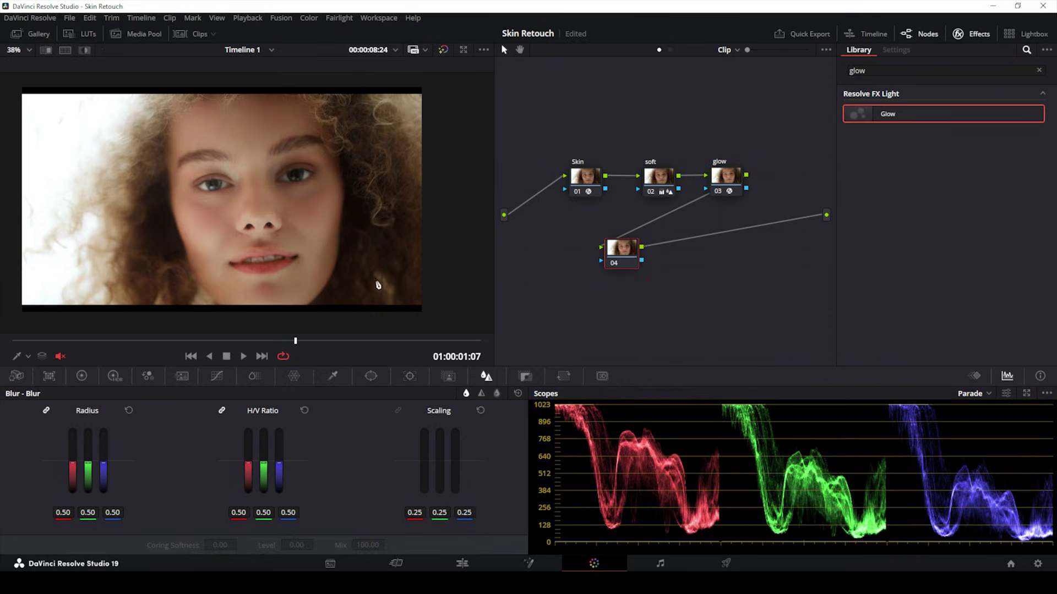
scroll(300, 238, up, 1)
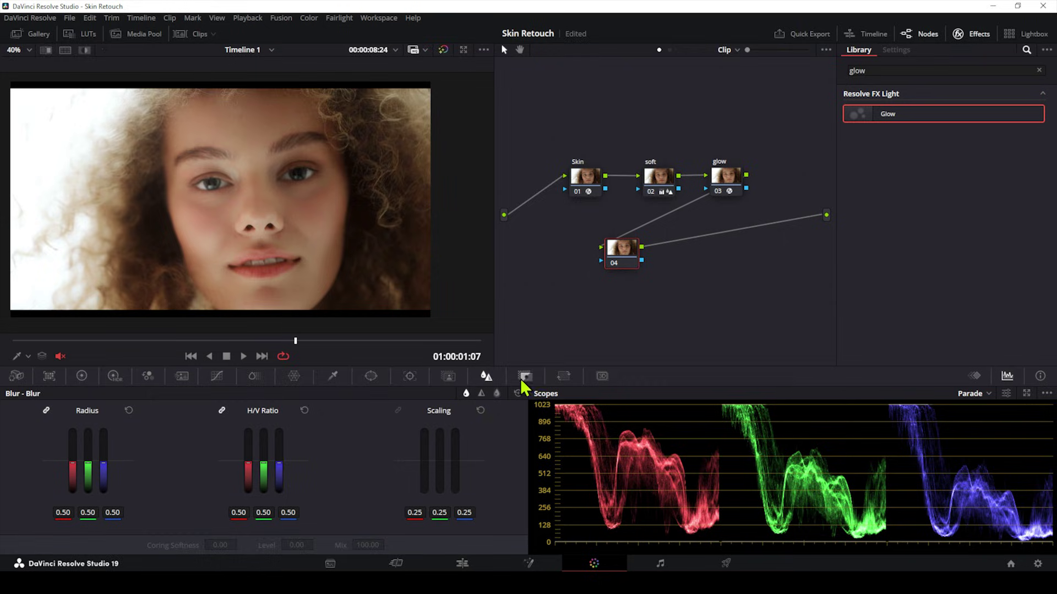
double_click(911, 70)
text(sha)
drag(901, 185, 644, 263)
Step: Set Sharpen Amount to 4.156, Sharpen Radius to 0.066, Pre Denoise to 0.234 and Edge Detect Threshold to 0.101, checking the result with Display Edges
mouse_move(930, 111)
mouse_down()
mouse_move(950, 111)
mouse_move(935, 115)
mouse_up()
drag(946, 123, 964, 123)
scroll(372, 252, up, 2)
scroll(373, 255, up, 1)
mouse_move(928, 171)
mouse_down()
mouse_move(959, 170)
mouse_move(939, 172)
mouse_move(939, 184)
mouse_move(957, 184)
mouse_move(921, 186)
mouse_up()
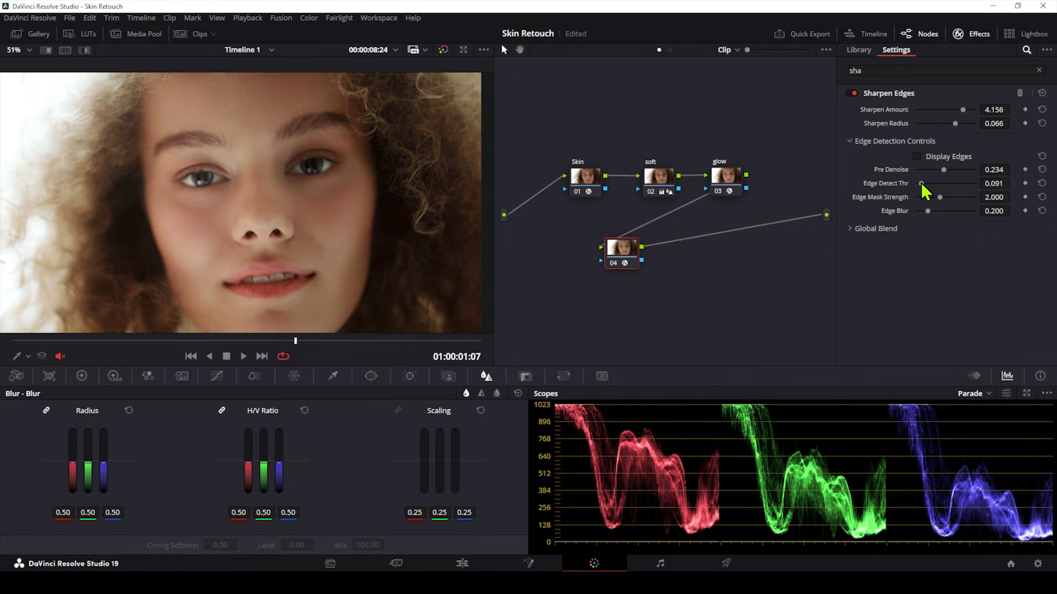
click(917, 157)
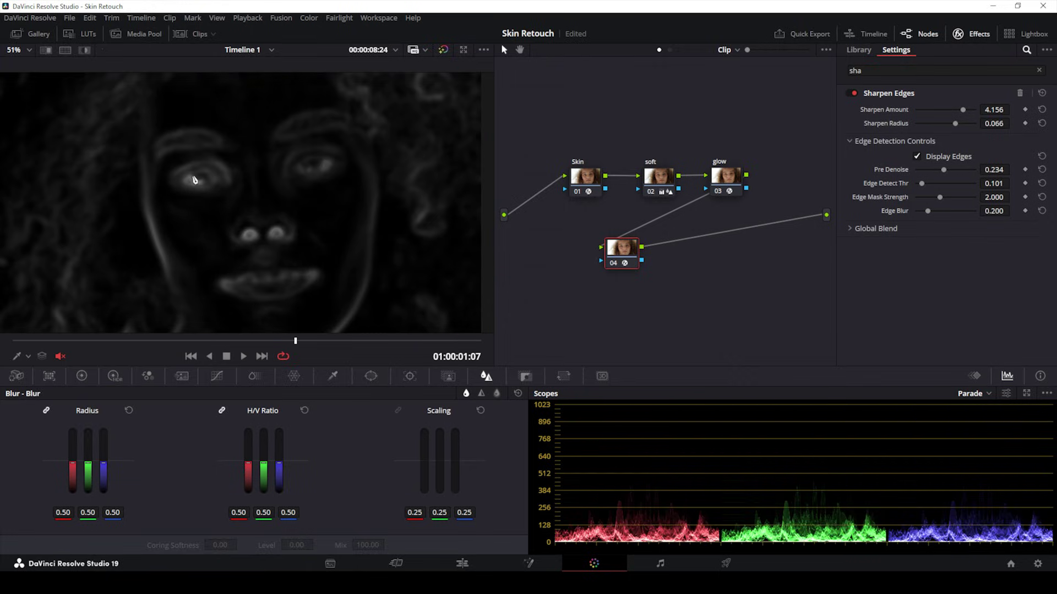
click(914, 158)
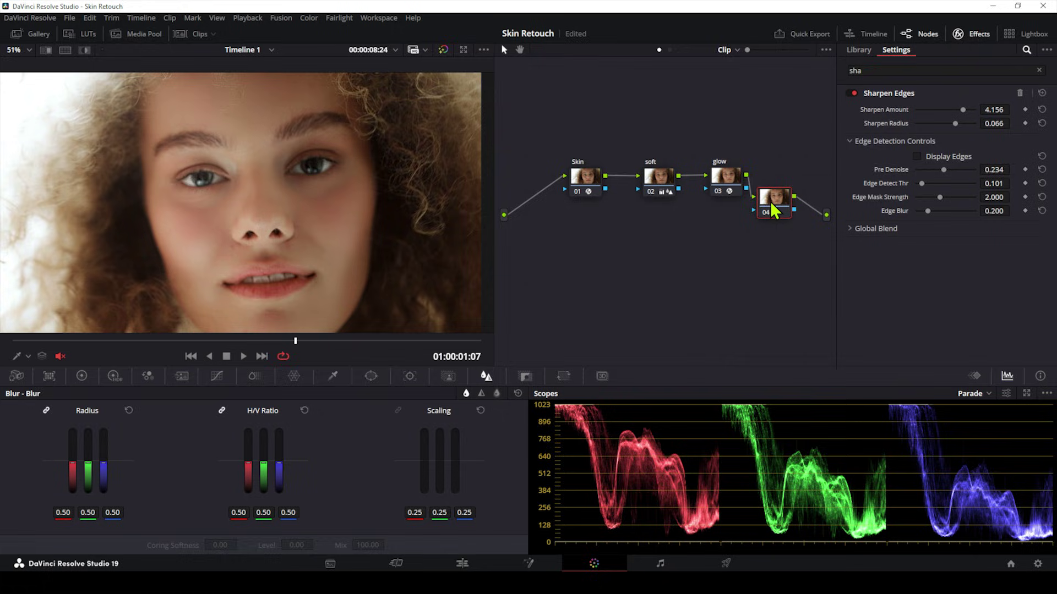
Step: Move the fourth node beside glow and label it "sharpen"
drag(775, 199, 776, 188)
click(736, 185)
click(655, 187)
click(781, 187)
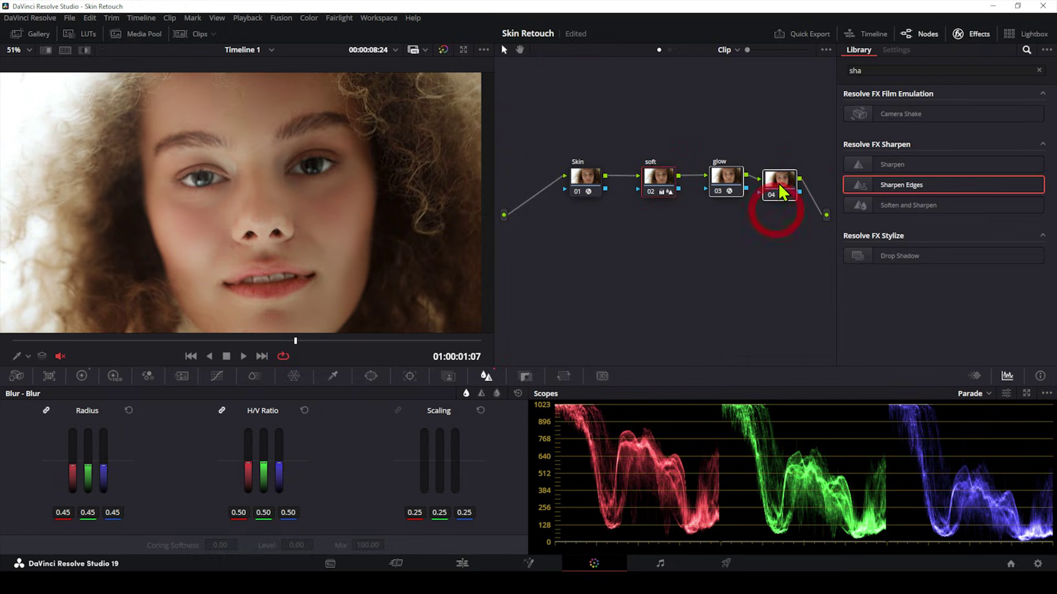
text(sharpen)
Step: Select the soft, glow and sharpen nodes together and switch them off and on to compare the image
drag(759, 217, 641, 114)
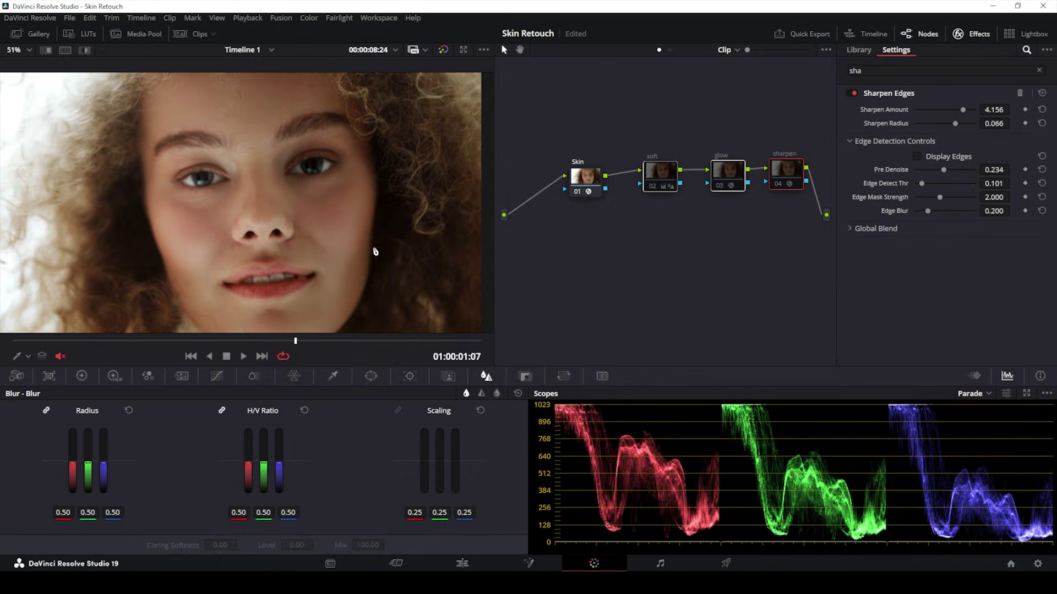
scroll(343, 250, down, 2)
scroll(342, 250, down, 1)
key(ctrl+d)
key(ctrl+d)
click(773, 213)
Step: Add a serial node after sharpen, place it below the soft node and label it "contrast"
drag(777, 169, 775, 181)
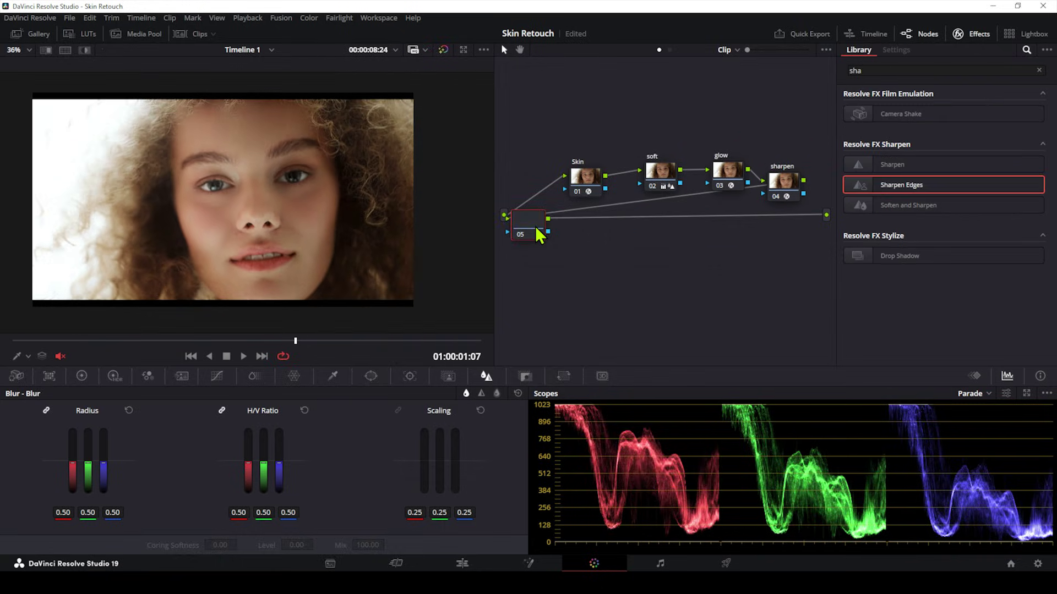
drag(540, 236, 662, 257)
text(t)
key(Return)
Step: In the contrast node's Primaries color wheels, set Contrast to 1.036 and master Lift to -0.01
click(81, 376)
mouse_move(312, 409)
mouse_down()
mouse_move(348, 404)
mouse_move(330, 400)
mouse_up()
drag(91, 523, 80, 523)
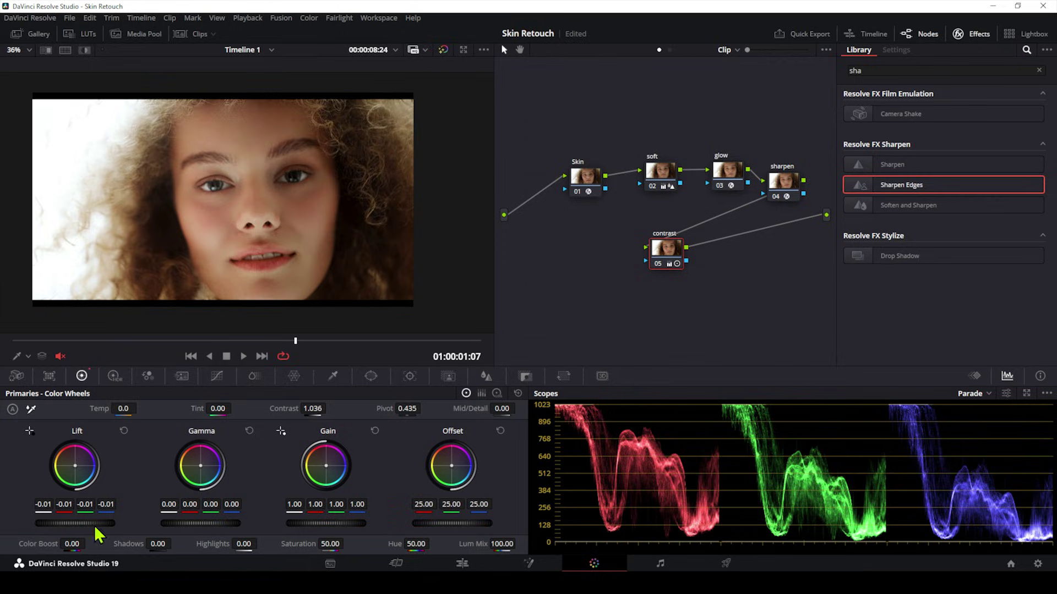
Step: Set the contrast node's Highlights to 5.50, Shadows to -1.00, Gamma to 0.01, Gain to 0.98 and Mid/Detail to 6.50
drag(242, 544, 260, 544)
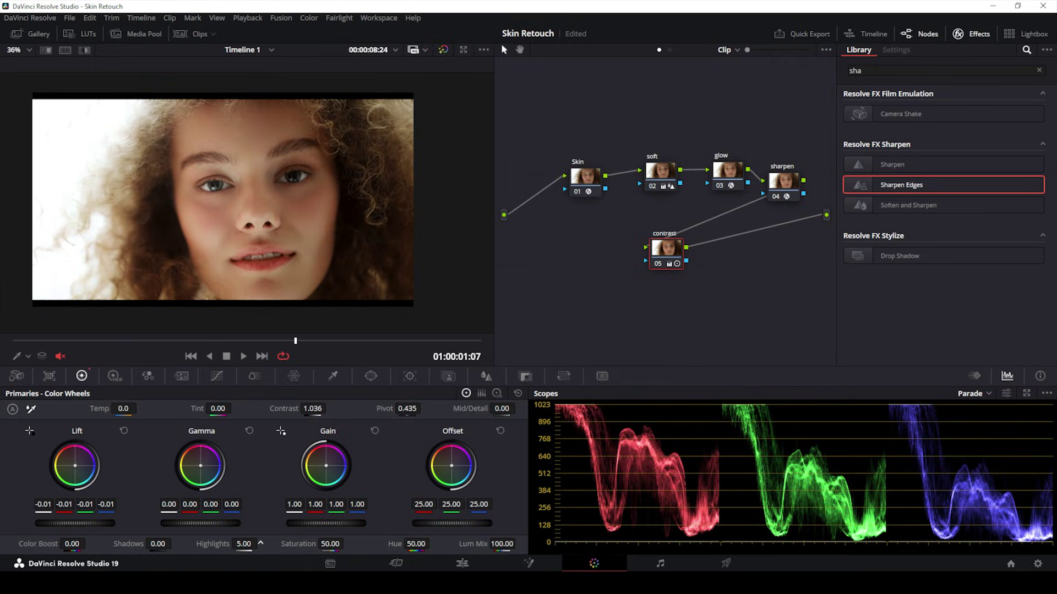
mouse_move(156, 545)
mouse_down()
mouse_move(136, 545)
mouse_move(153, 545)
mouse_up()
drag(214, 521, 224, 520)
drag(295, 523, 280, 523)
drag(502, 409, 503, 409)
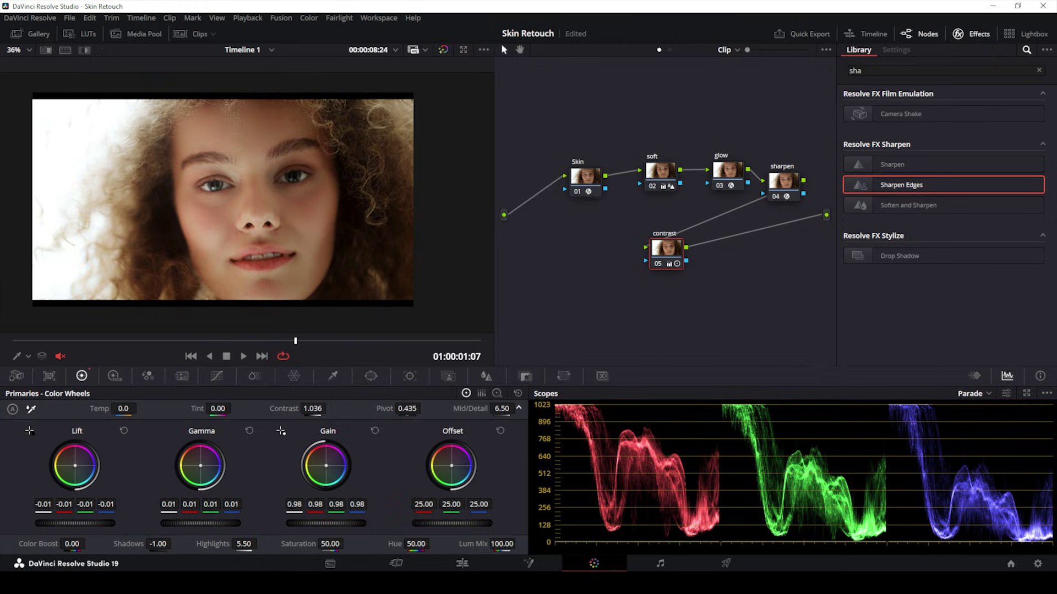
Step: Switch the contrast node off and on to compare the image with and without the adjustment
key(ctrl+d)
key(ctrl+d)
key(ctrl+d)
key(ctrl+d)
Step: Add a circular window to the glow node around the face, with size about 44, aspect 44, rotation -11 and softness 8.6
drag(727, 171, 729, 160)
click(370, 375)
click(24, 464)
drag(259, 225, 278, 210)
drag(303, 245, 343, 285)
drag(296, 225, 307, 246)
drag(365, 210, 375, 212)
mouse_move(359, 199)
mouse_down()
mouse_move(345, 199)
mouse_move(370, 210)
mouse_up()
drag(256, 209, 256, 207)
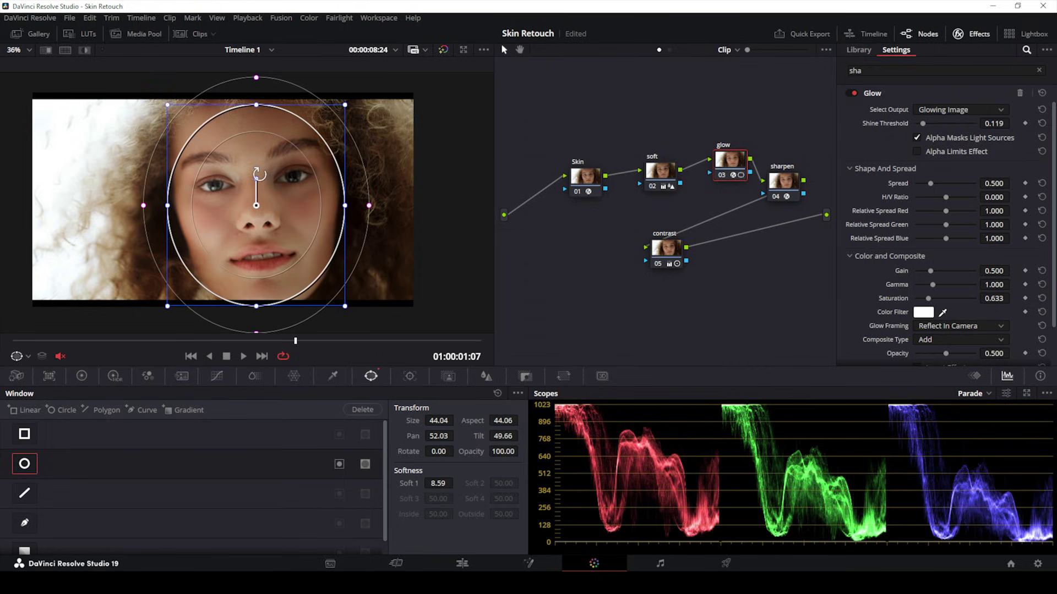
drag(256, 179, 251, 180)
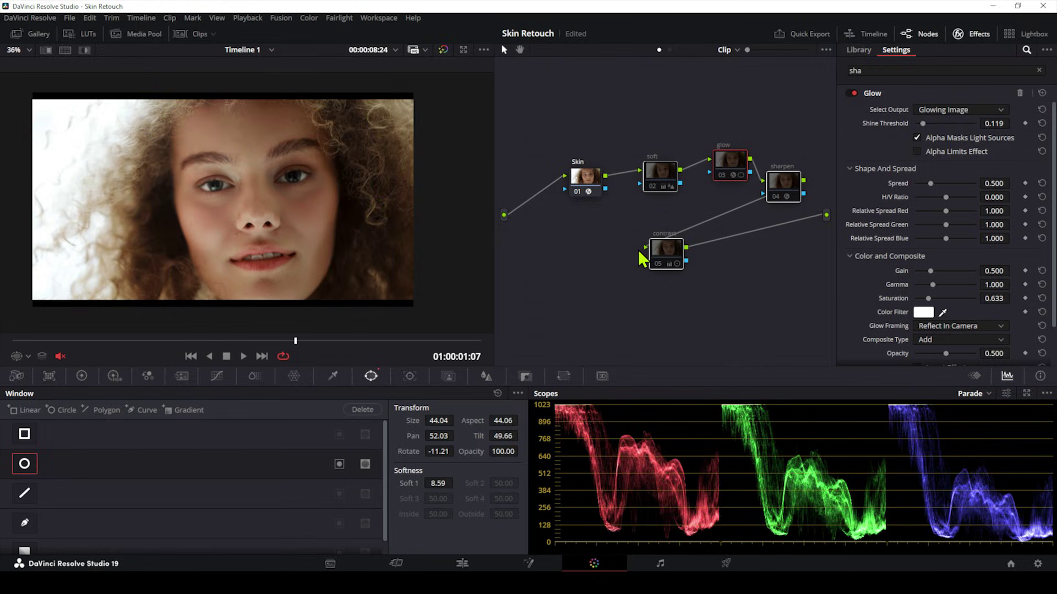
Step: Switch the soft, glow, sharpen and contrast nodes off and on together, comparing the finished look with the Skin node alone
key(ctrl+d)
key(ctrl+d)
key(ctrl+d)
key(ctrl+d)
key(ctrl+d)
key(ctrl+d)
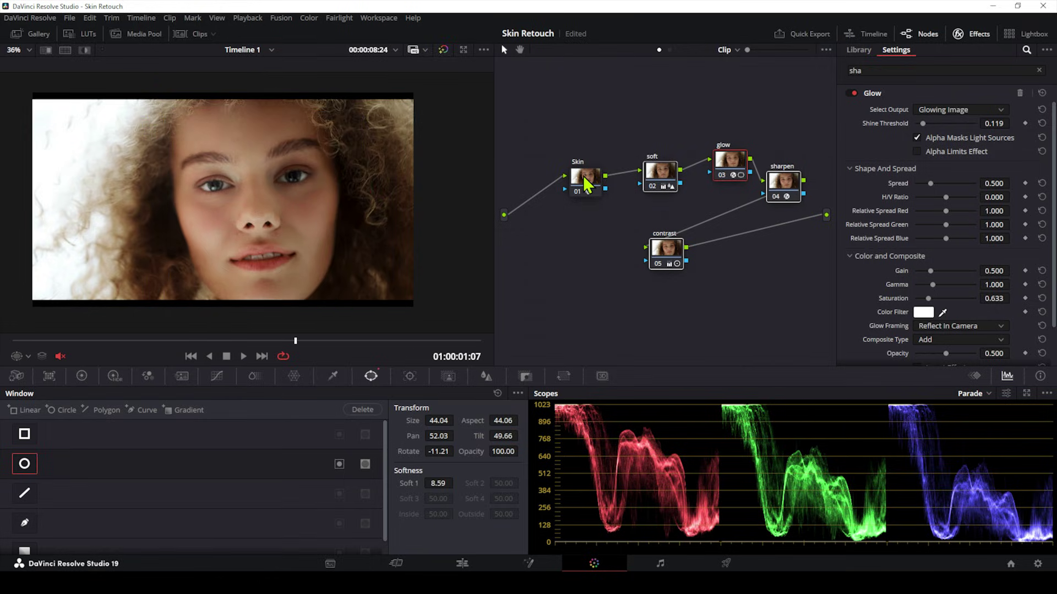
key(ctrl+d)
key(ctrl+d)
key(ctrl+d)
key(ctrl+d)
key(ctrl+d)
scroll(233, 202, up, 3)
key(ctrl+d)
key(ctrl+d)
key(ctrl+d)
key(ctrl+d)
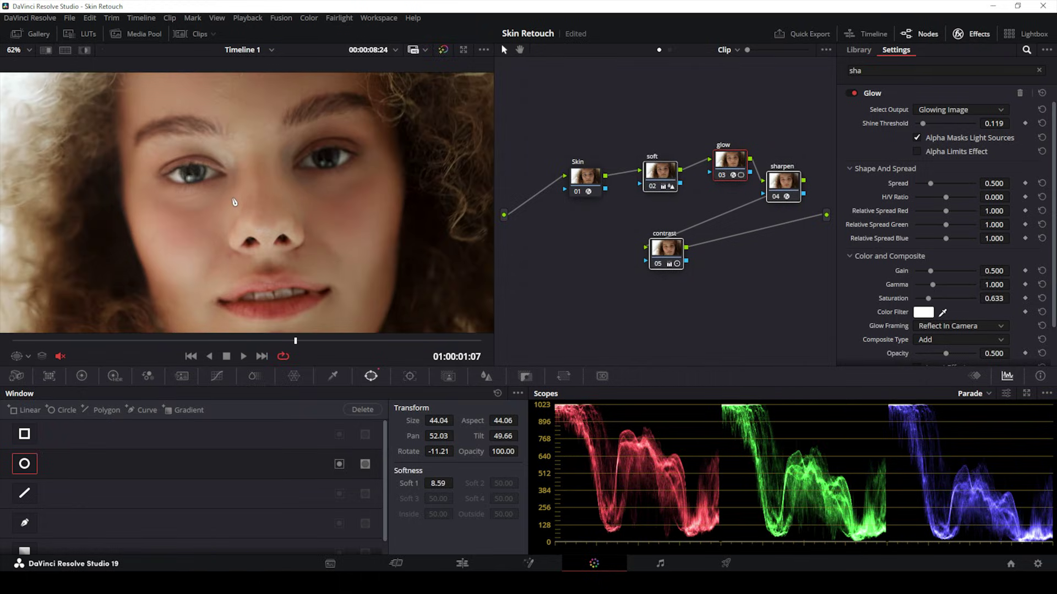
scroll(234, 202, down, 2)
drag(659, 175, 700, 179)
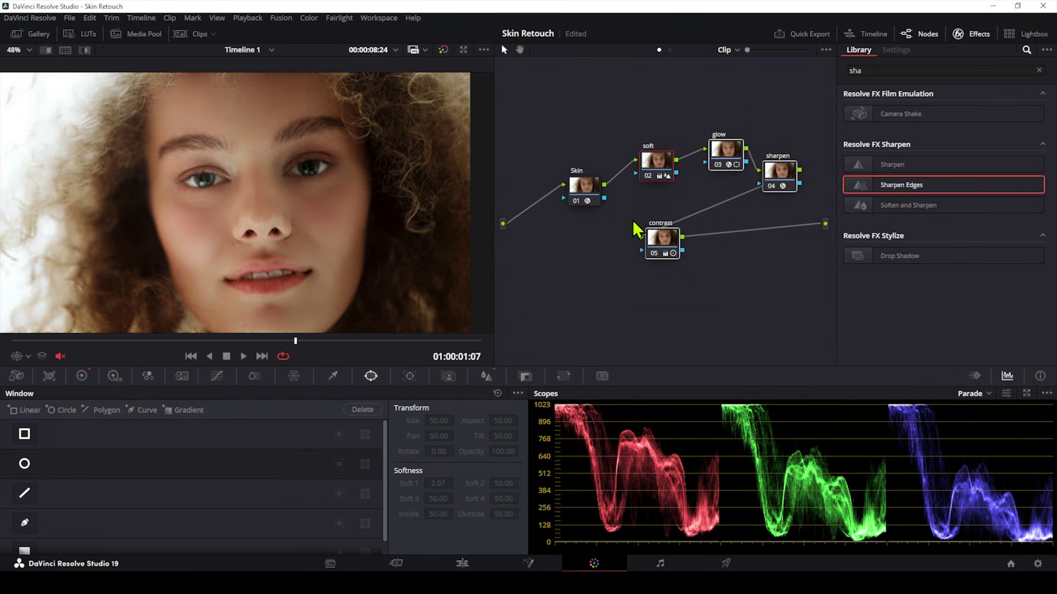
drag(633, 223, 628, 229)
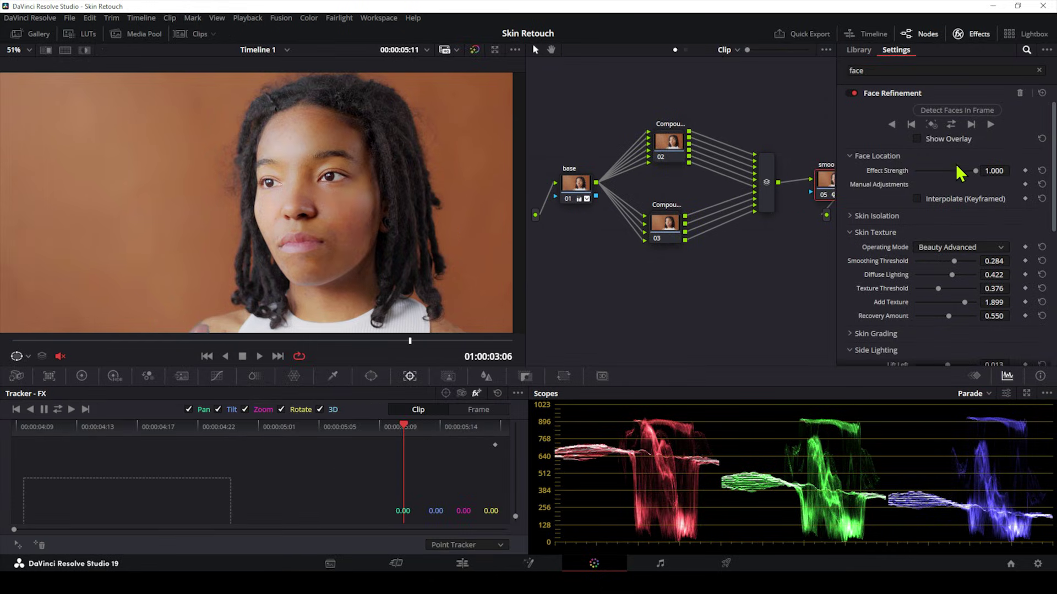
Step: On the second woman's clip, set the smooth node's Face Refinement Effect Strength to 0.431
drag(957, 172, 941, 181)
click(689, 285)
Step: Select both compound nodes and switch them off and on to compare the patched facial blemishes and marks
click(668, 155)
drag(643, 79, 680, 308)
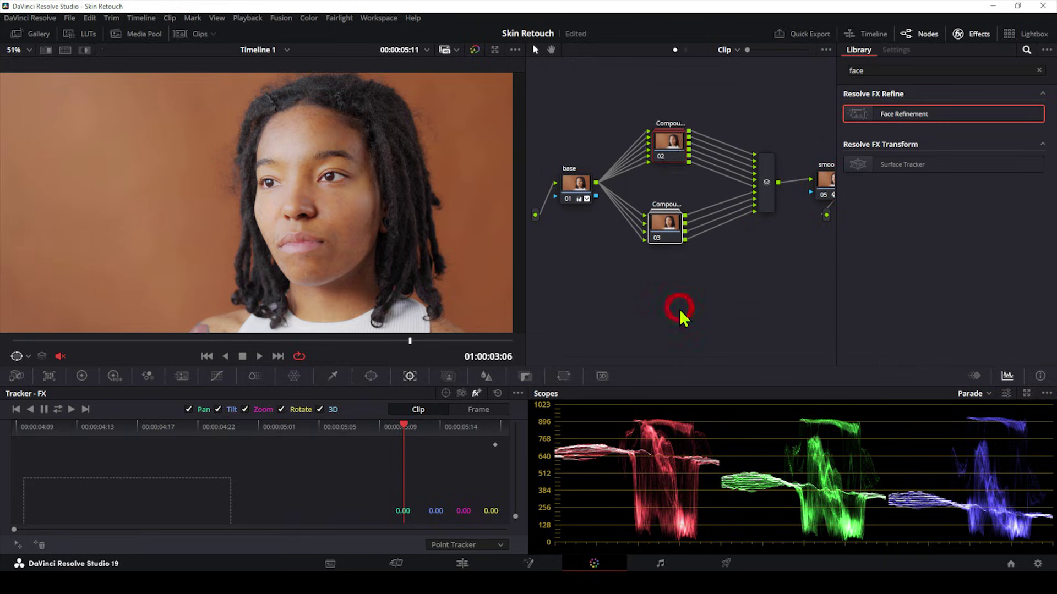
key(ctrl+d)
scroll(407, 242, up, 2)
scroll(387, 258, up, 2)
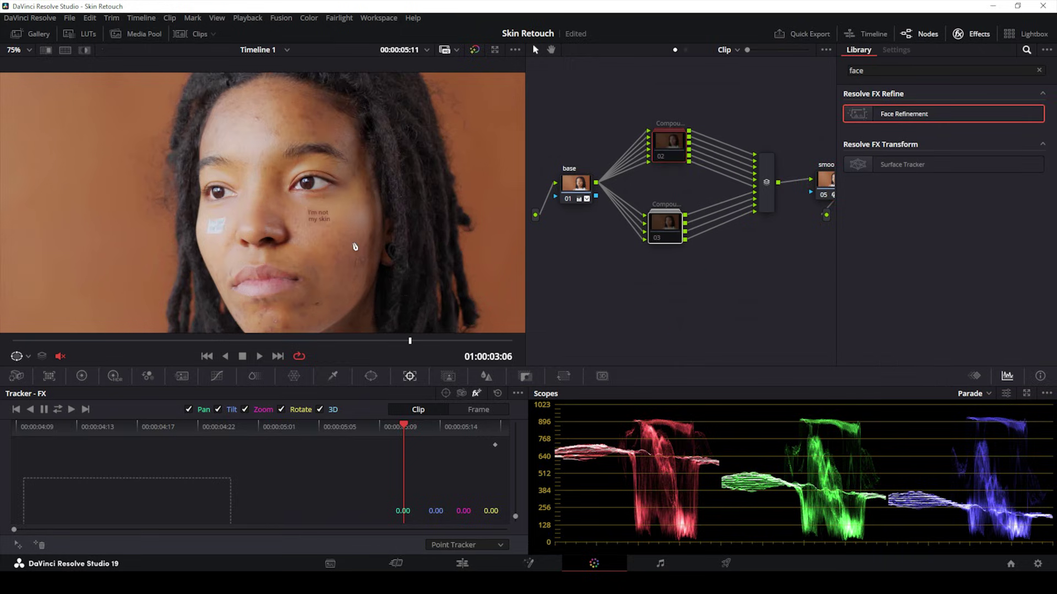
key(ctrl+d)
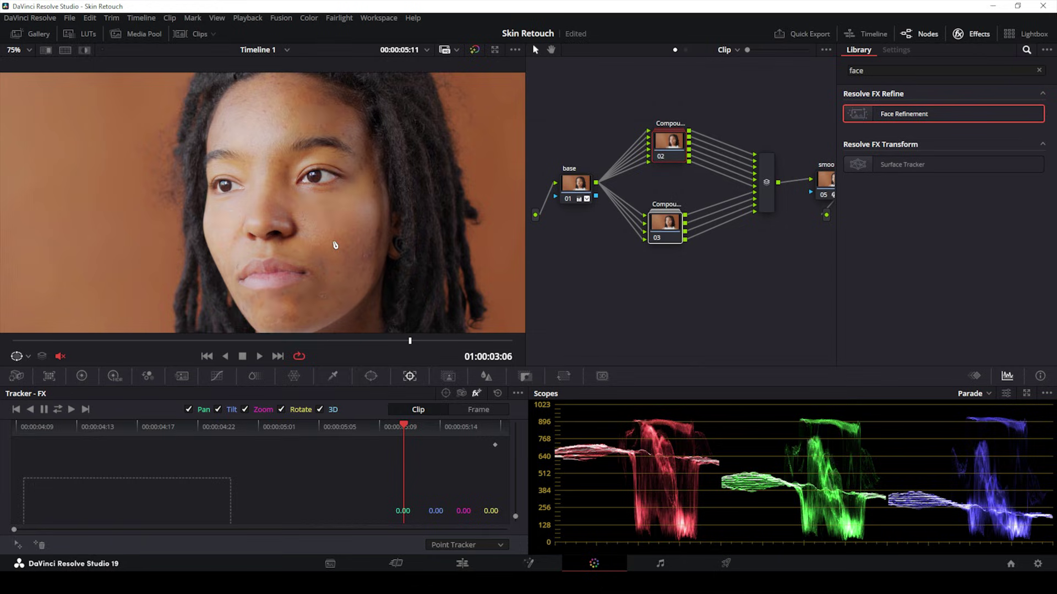
key(ctrl+d)
key(ctrl+d)
Step: Select the smooth node, bypass and restore the entire grade, and examine the face before and after retouching
drag(824, 186, 812, 187)
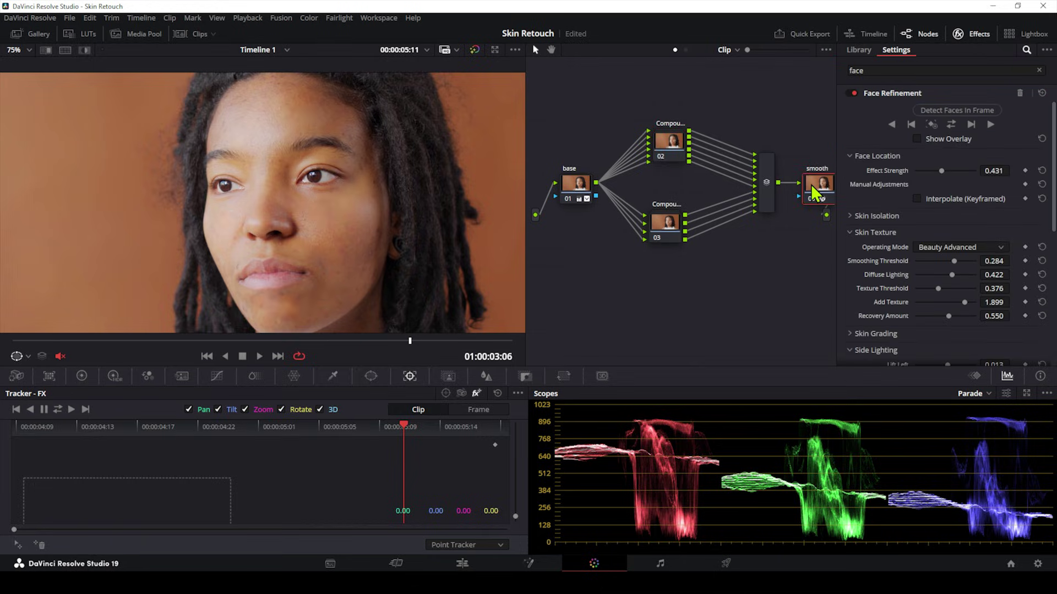
key(shift+d)
scroll(356, 246, down, 2)
key(shift+d)
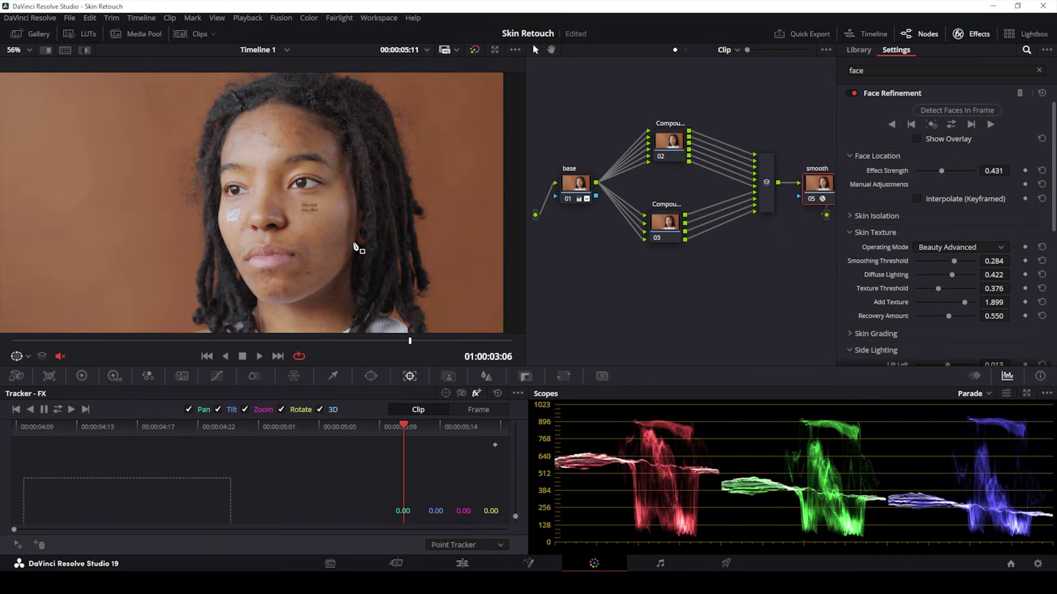
key(shift+d)
key(shift+d)
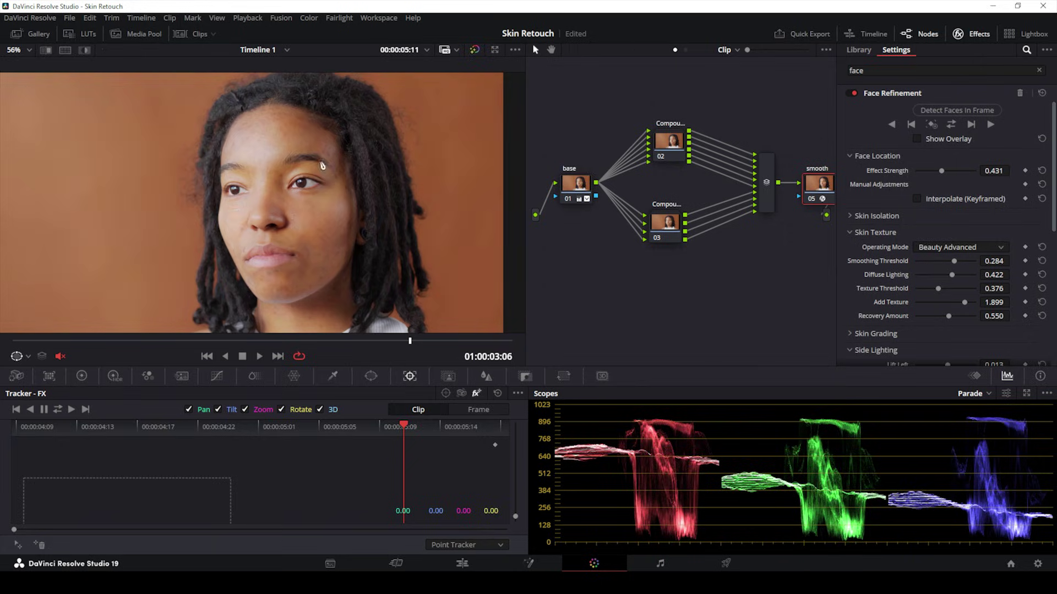
scroll(404, 218, up, 1)
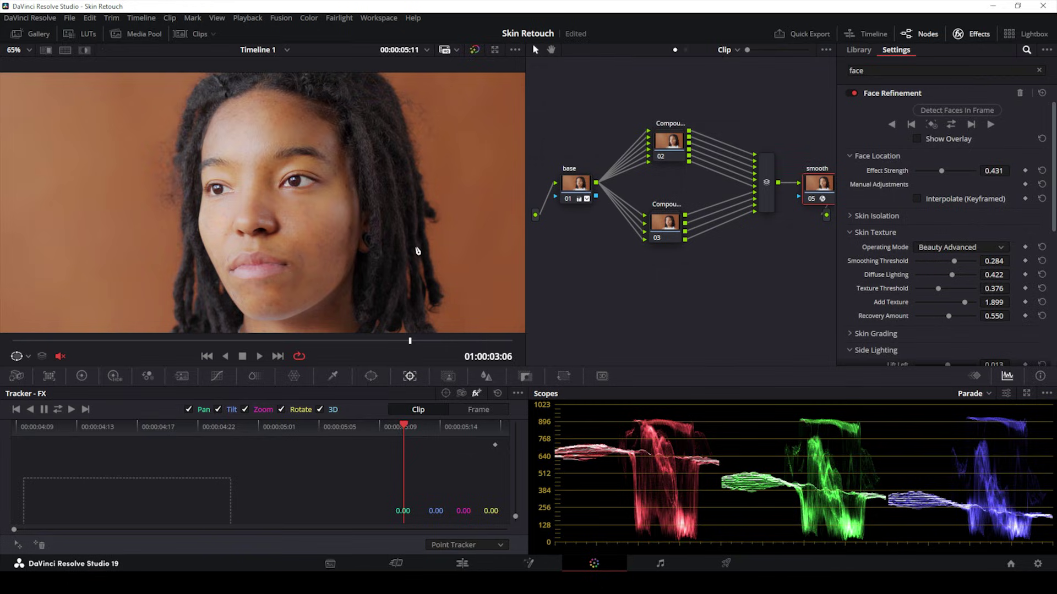
drag(417, 250, 420, 257)
drag(371, 218, 367, 210)
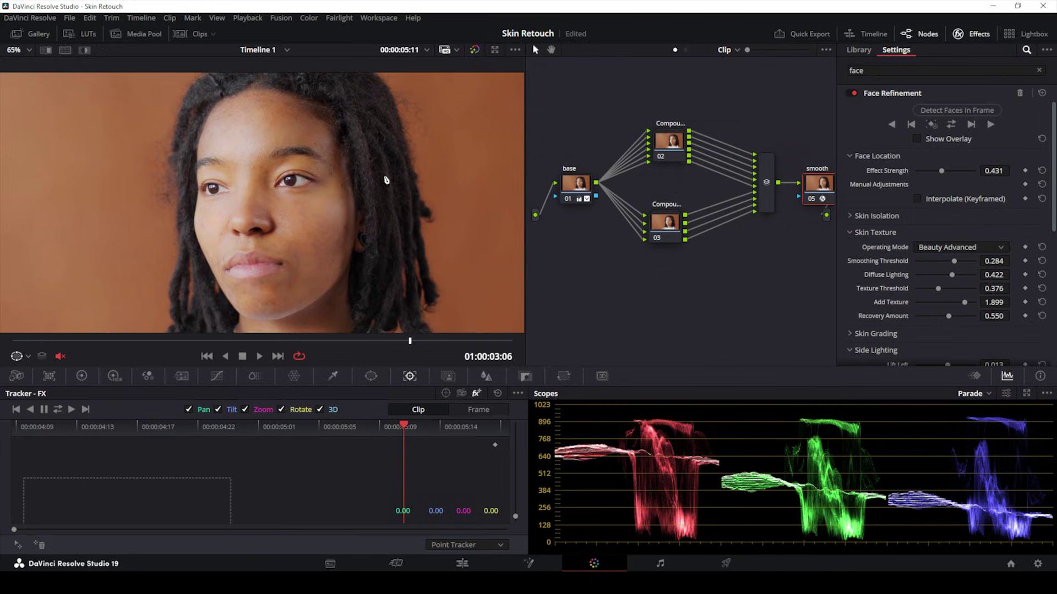